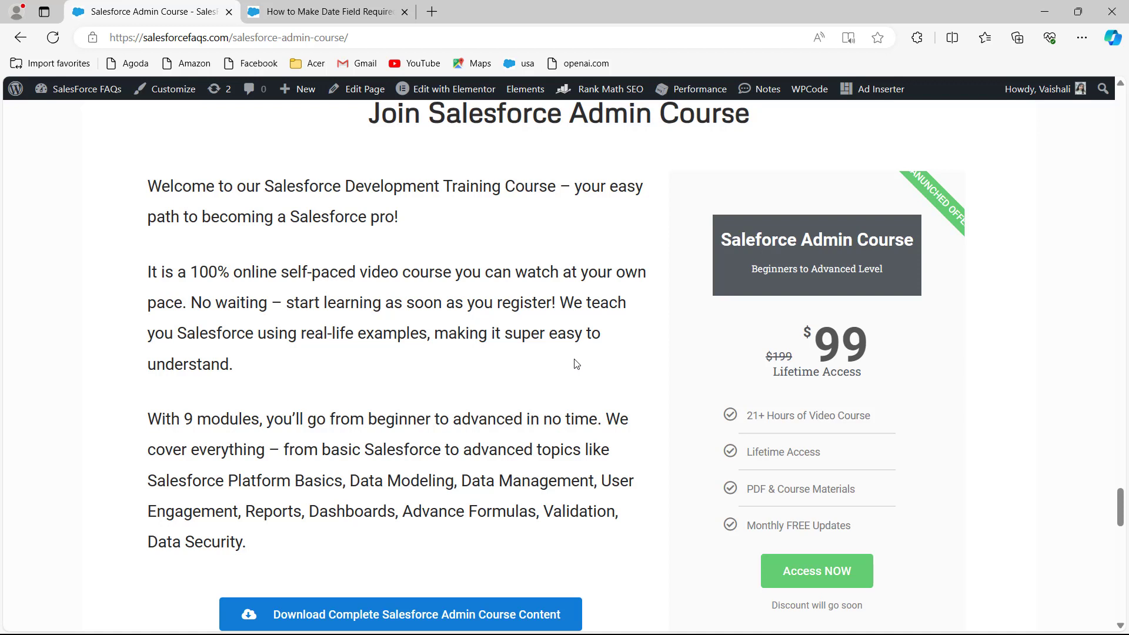
Scroll the SalesforceFAQs admin course page down to the Module-9 Data Management lessons
{"action": "left_click", "coordinate": [301, 21]}
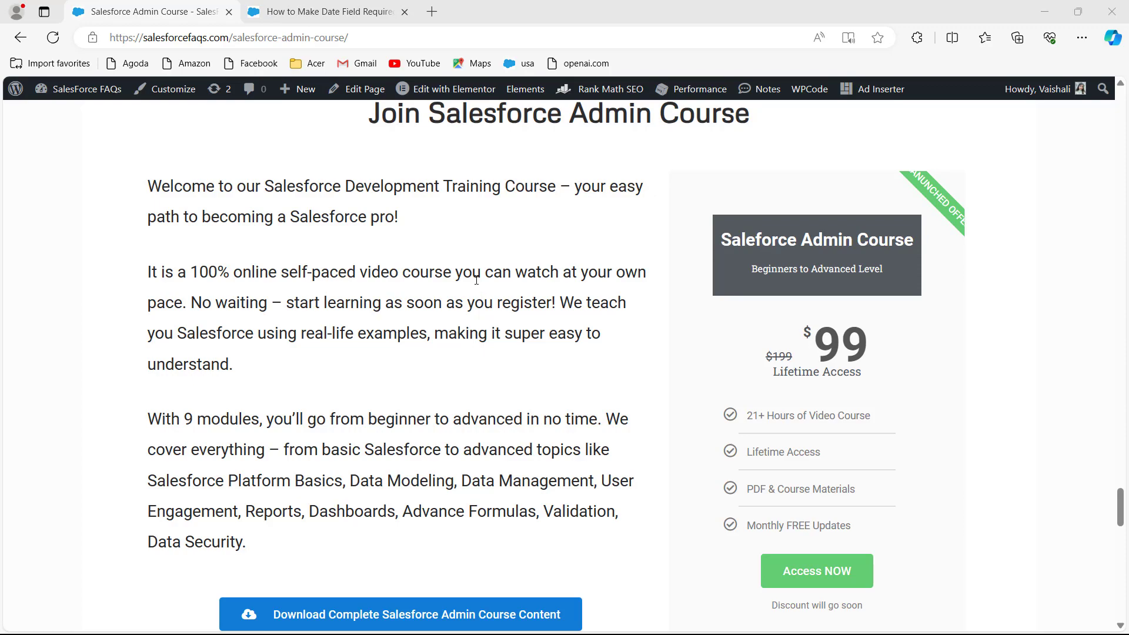
{"action": "left_click", "coordinate": [1125, 481]}
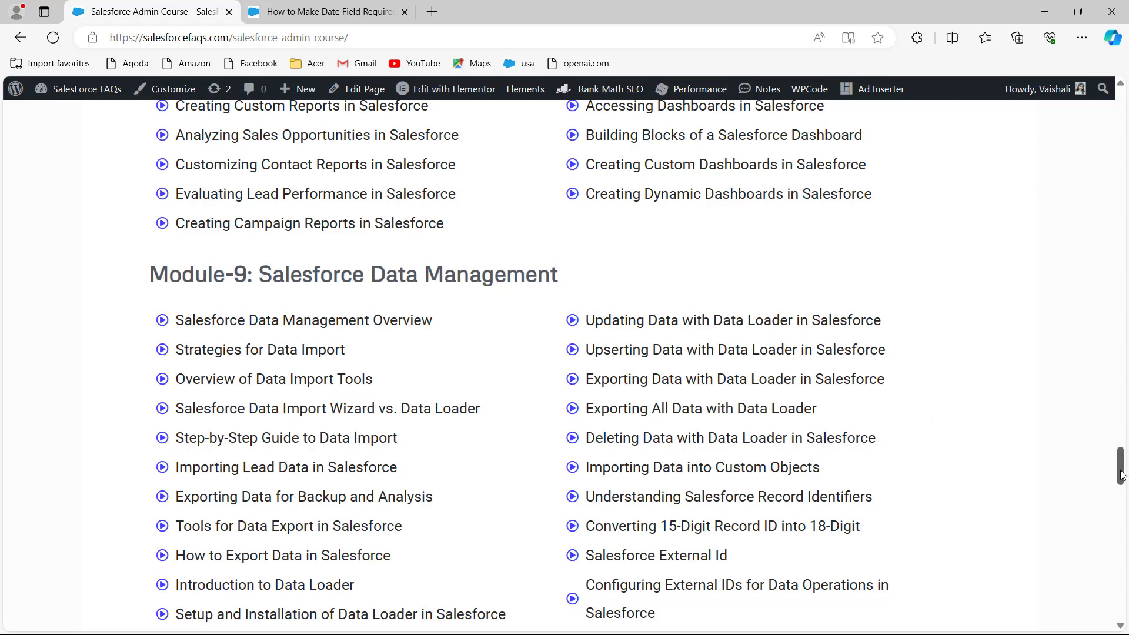
Scroll the course page back to the top, then move to the Salesforce Setup Home page
{"action": "left_click_drag", "start_coordinate": [1122, 477], "coordinate": [1126, 107]}
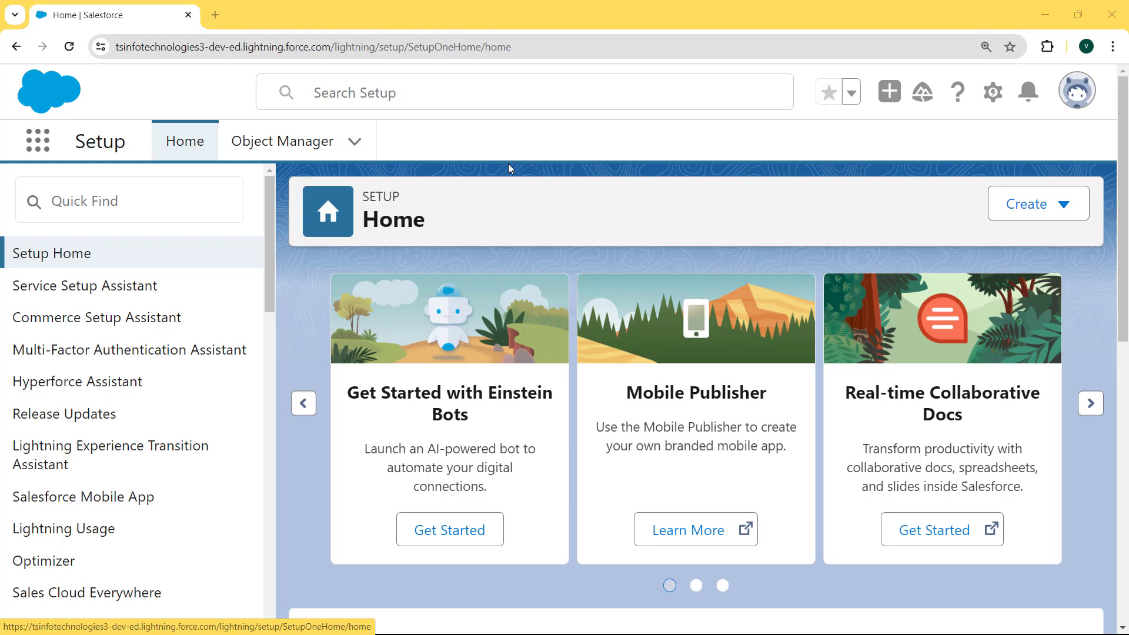
From Setup's Object Manager, filter by 'opport' and open the Opportunity object
{"action": "left_click", "coordinate": [994, 97]}
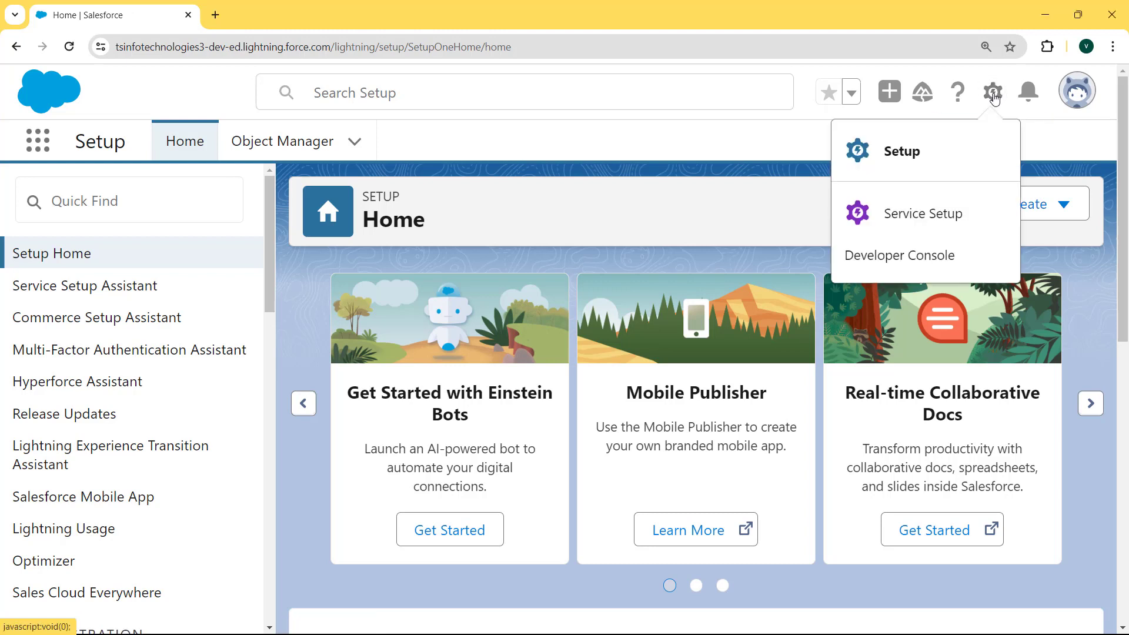
{"action": "left_click", "coordinate": [906, 151]}
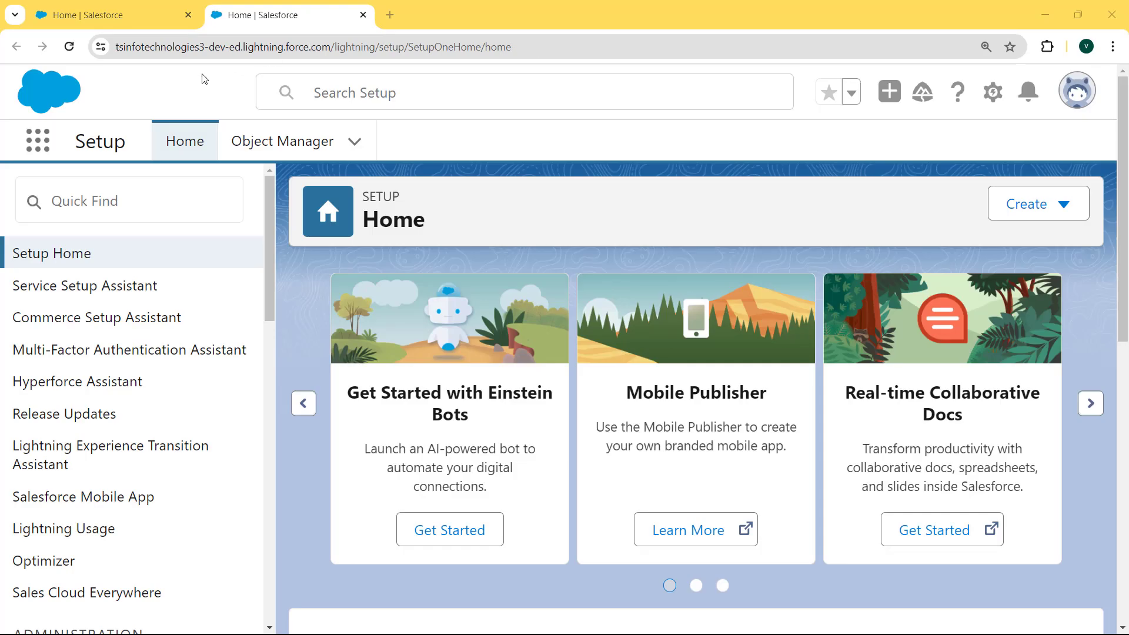
{"action": "left_click", "coordinate": [277, 143]}
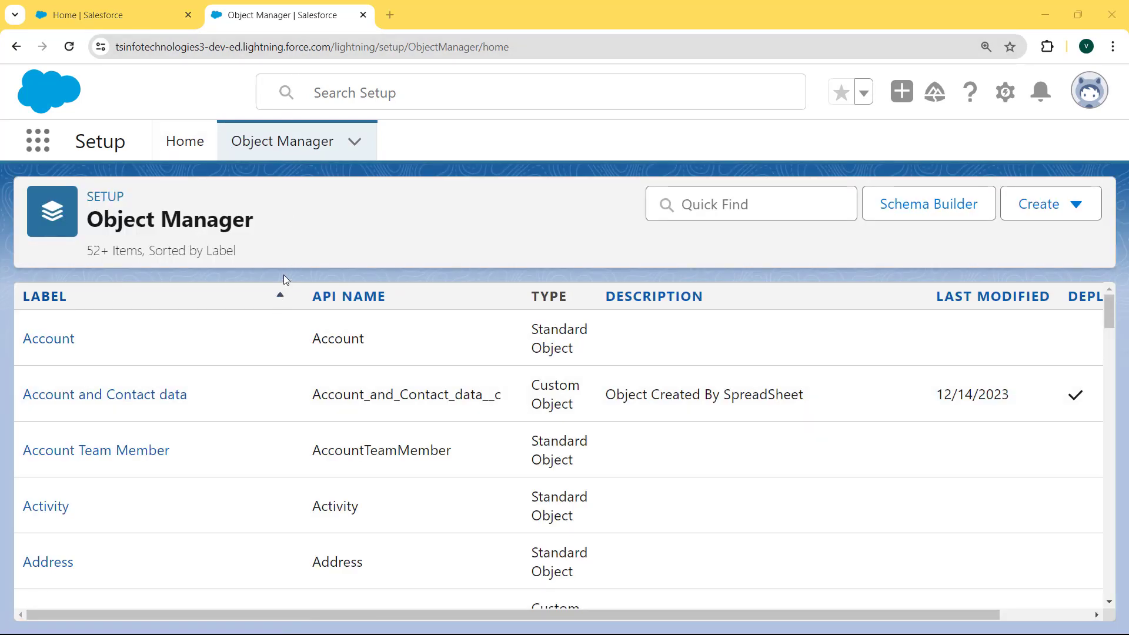
{"action": "left_click", "coordinate": [710, 206]}
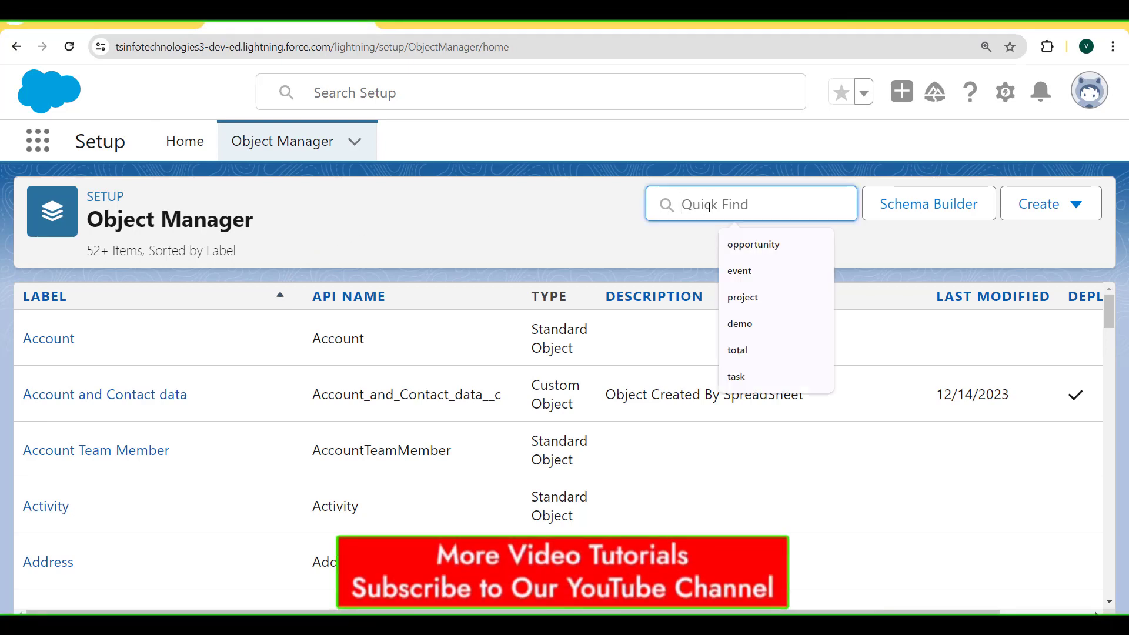
{"action": "type", "text": "opport"}
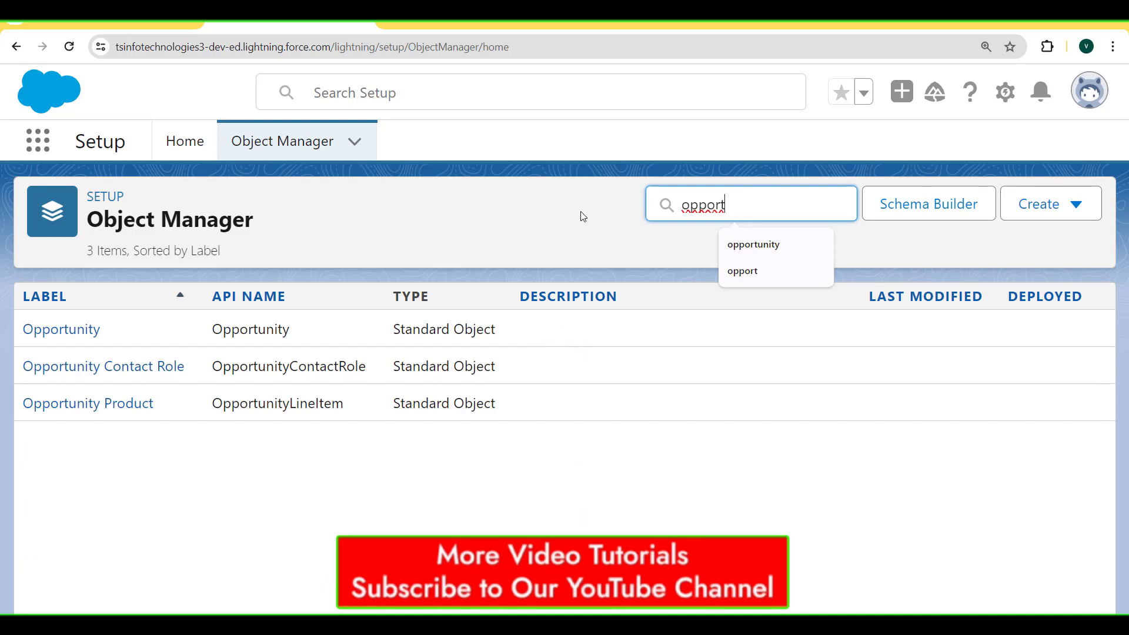
{"action": "left_click", "coordinate": [90, 331]}
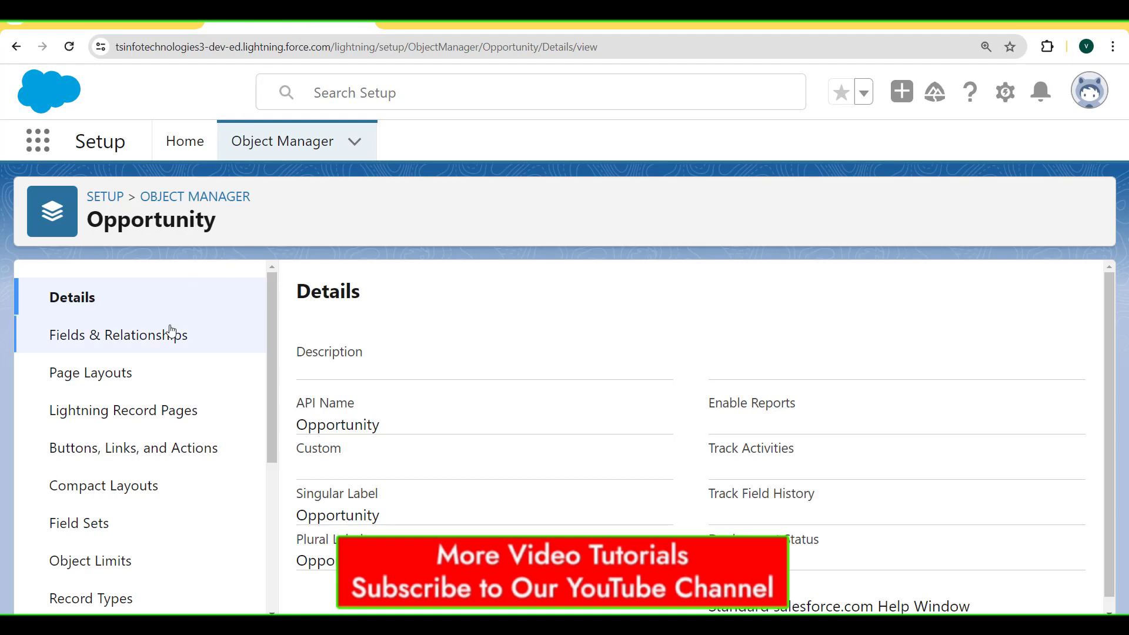
Open the Opportunity's Due Date (Due_Date__c) field from Fields & Relationships
{"action": "left_click", "coordinate": [164, 345]}
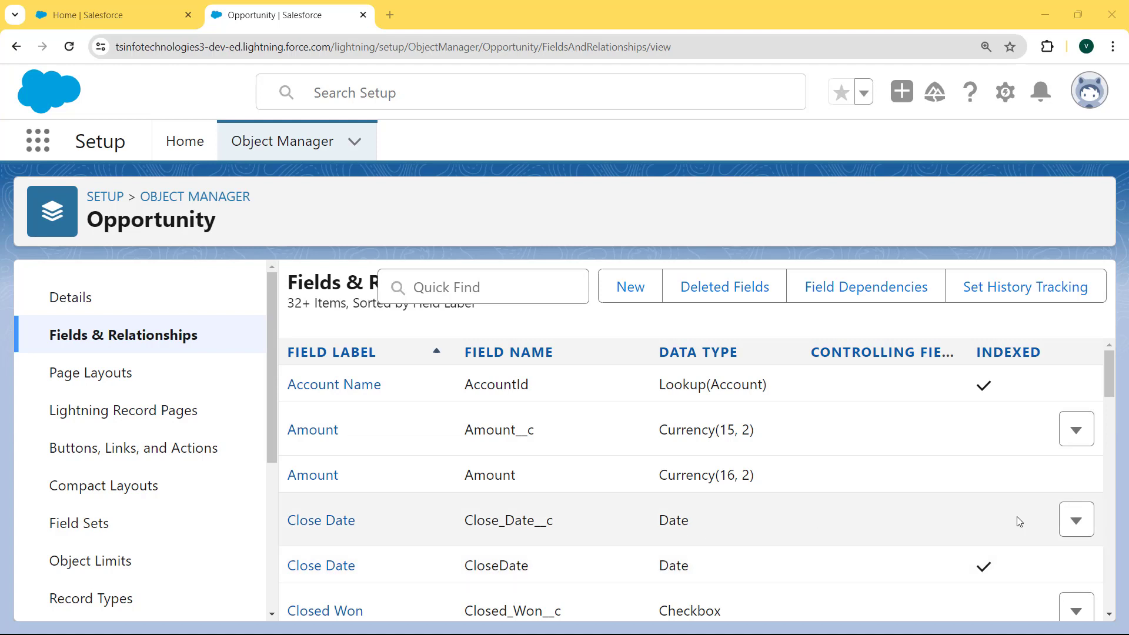
{"action": "left_click", "coordinate": [1111, 462]}
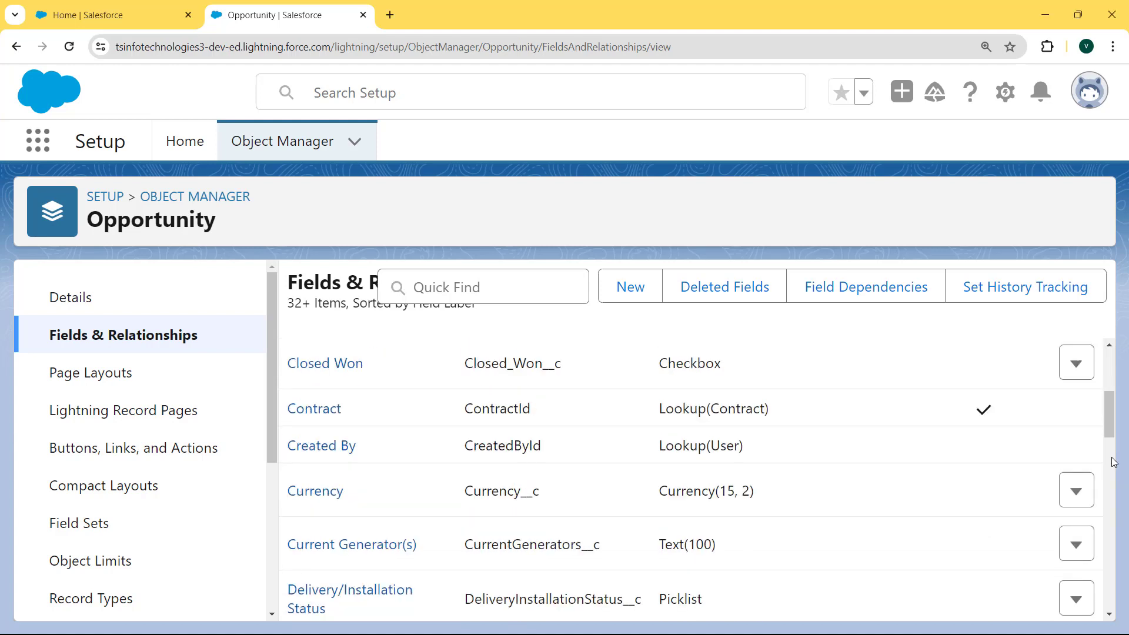
{"action": "left_click_drag", "start_coordinate": [1111, 432], "coordinate": [1111, 478]}
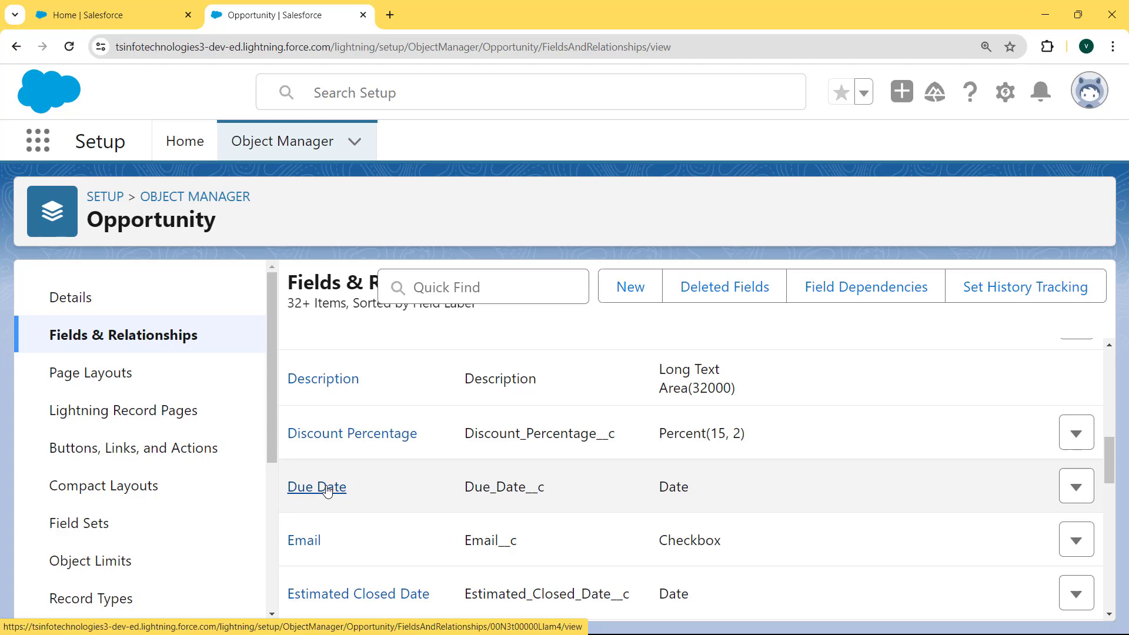
{"action": "left_click", "coordinate": [328, 491]}
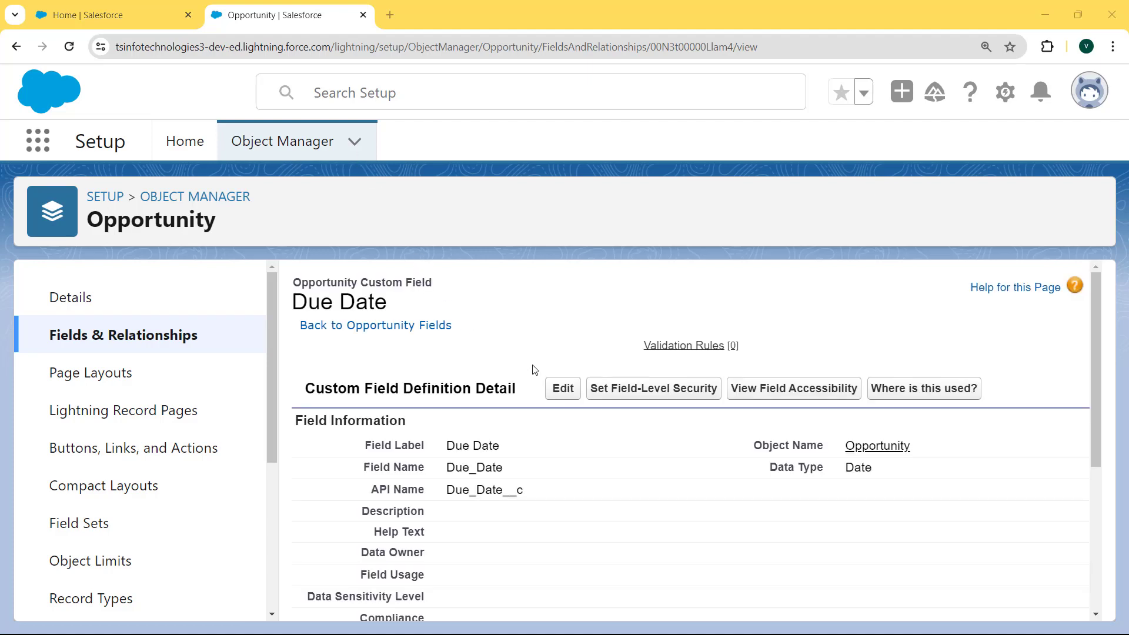
Edit the Due Date field, tick Required under General Options, and save
{"action": "left_click", "coordinate": [557, 389]}
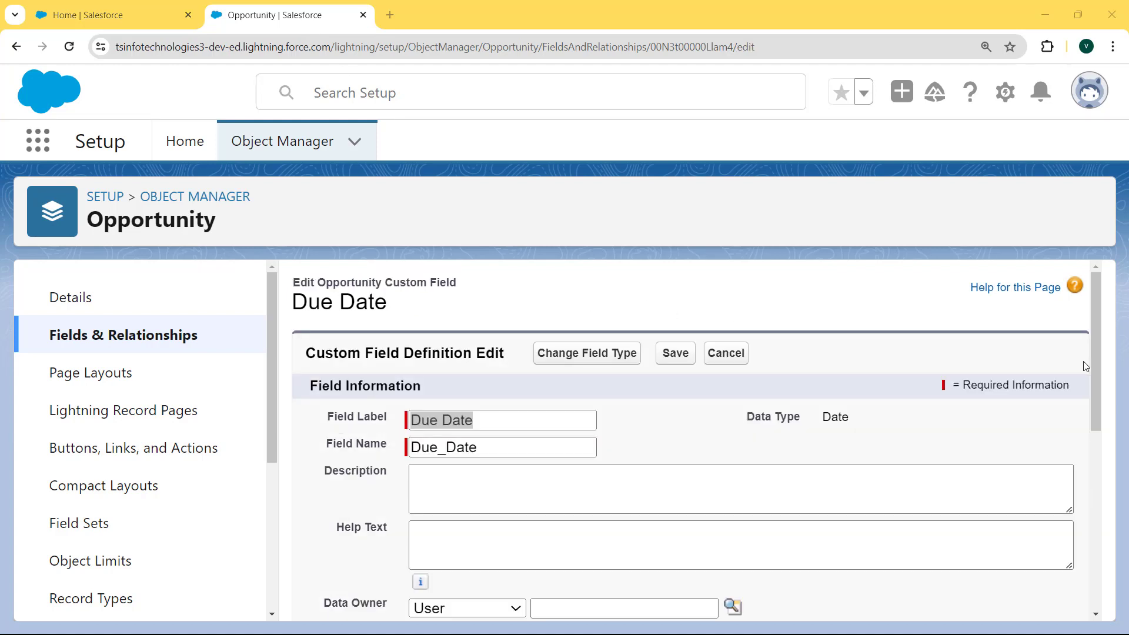
{"action": "left_click_drag", "start_coordinate": [1096, 354], "coordinate": [1100, 549]}
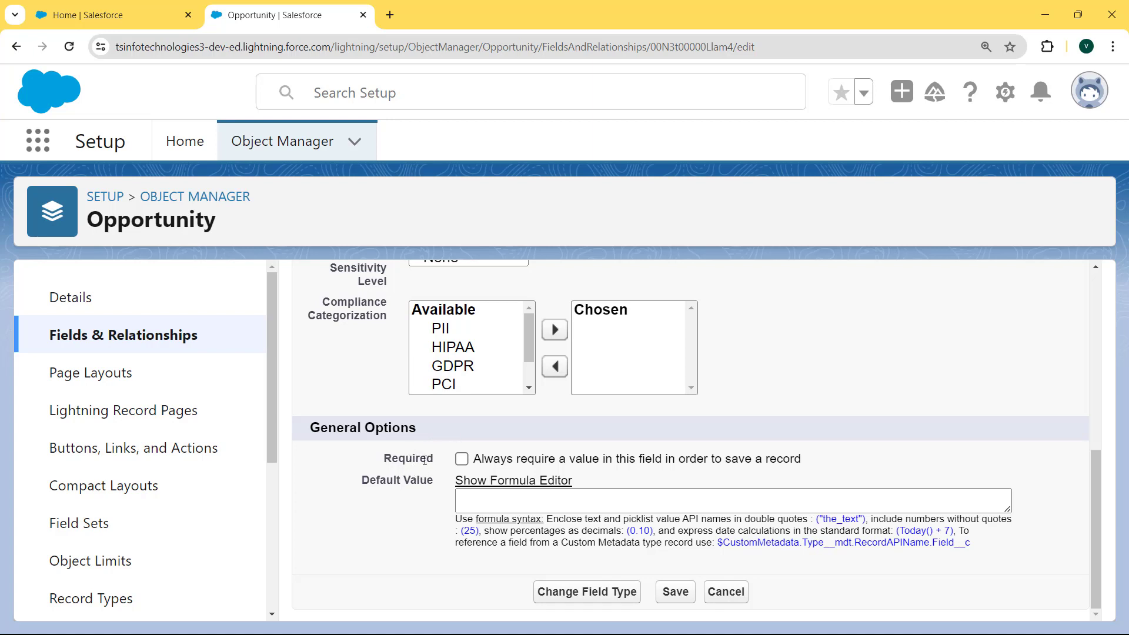
{"action": "left_click", "coordinate": [462, 459]}
{"action": "left_click", "coordinate": [672, 593]}
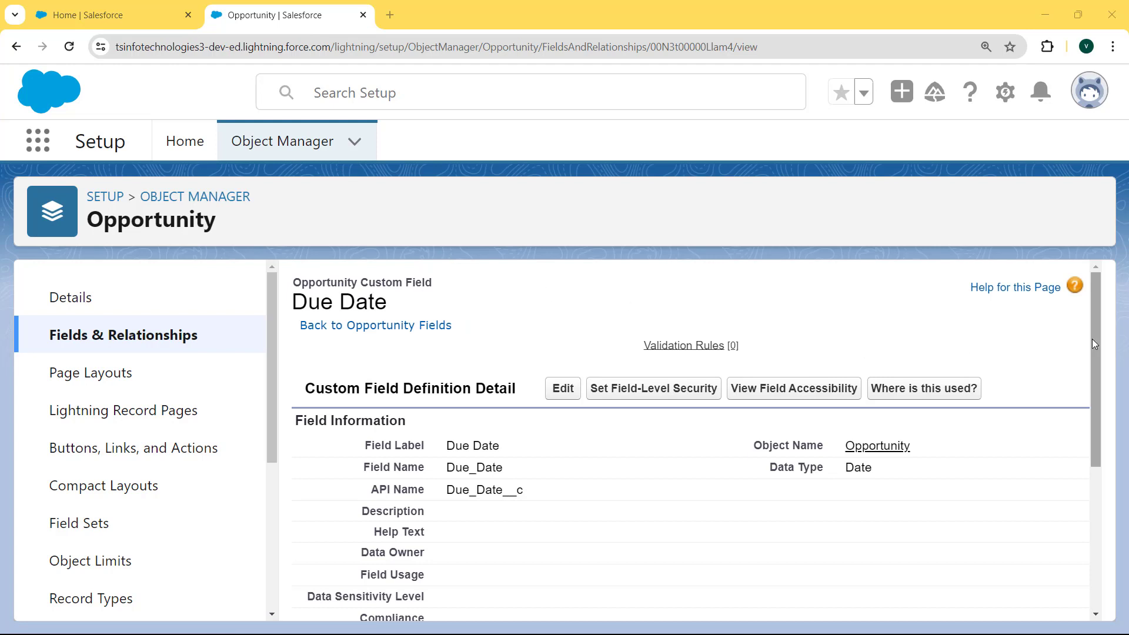
Highlight the Required setting, then open Opportunities through an App Launcher search for 'opport'
{"action": "left_click_drag", "start_coordinate": [1094, 338], "coordinate": [1093, 477]}
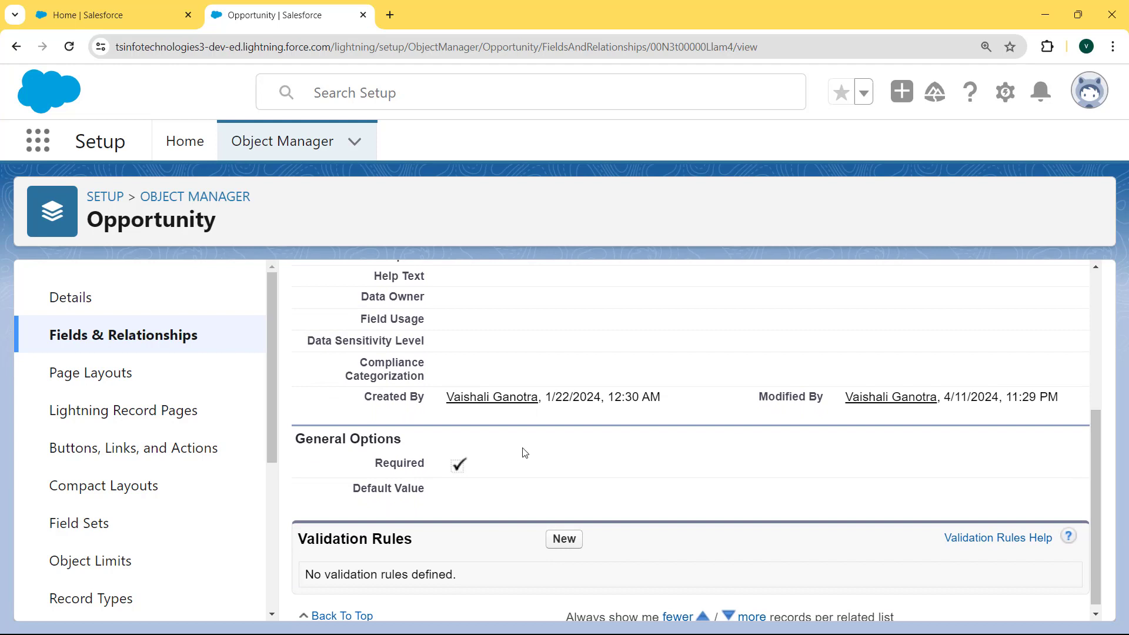
{"action": "left_click_drag", "start_coordinate": [296, 439], "coordinate": [480, 451]}
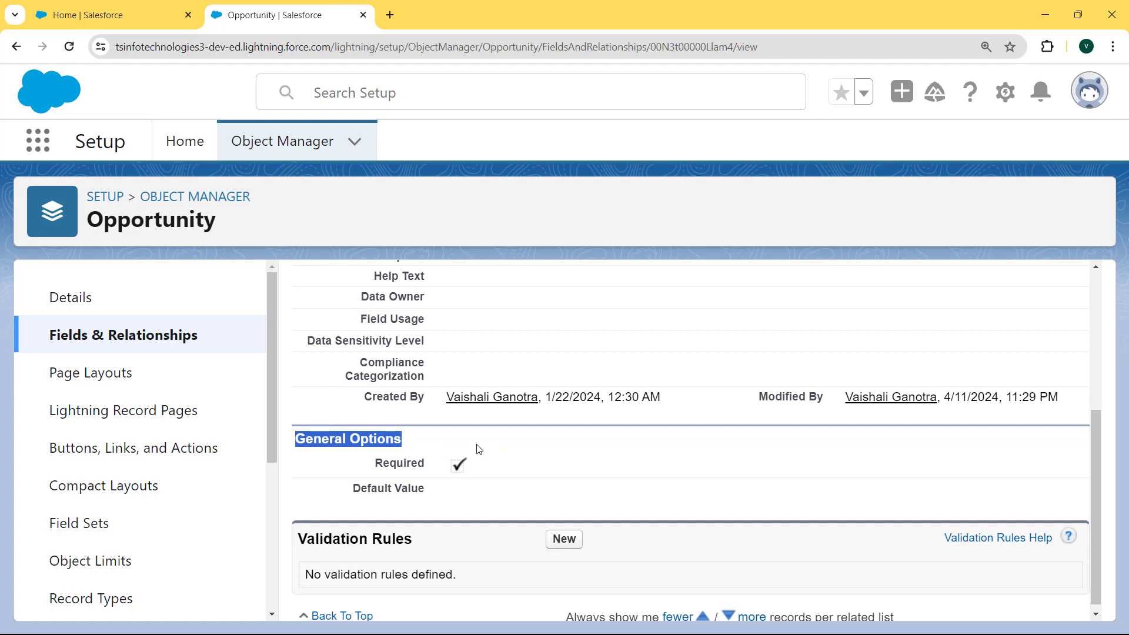
{"action": "left_click", "coordinate": [46, 150]}
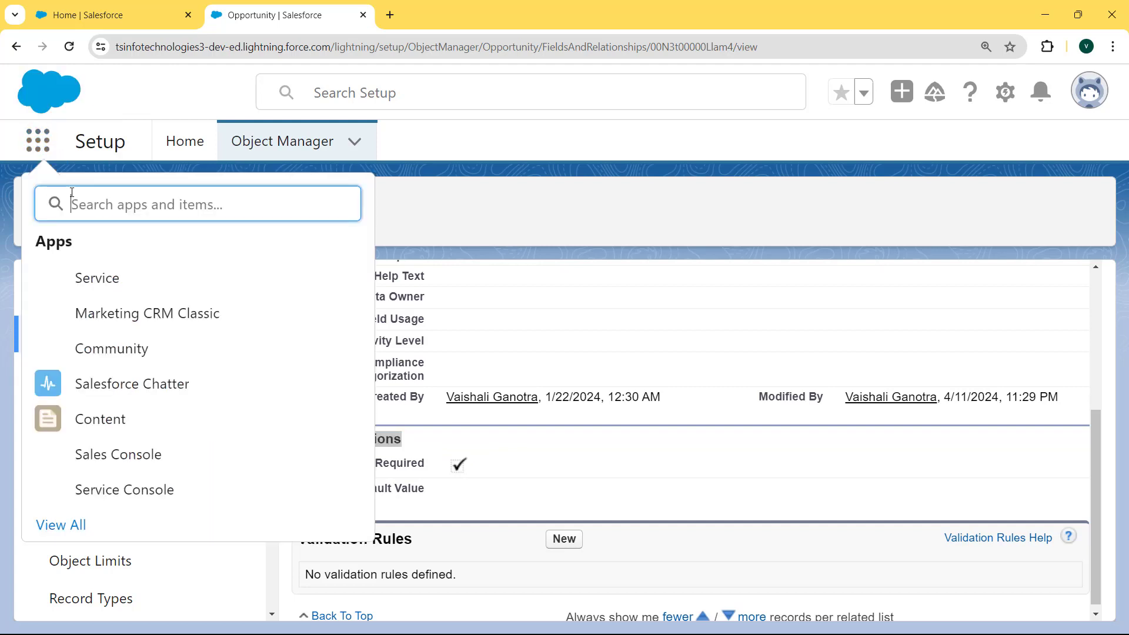
{"action": "type", "text": "opport"}
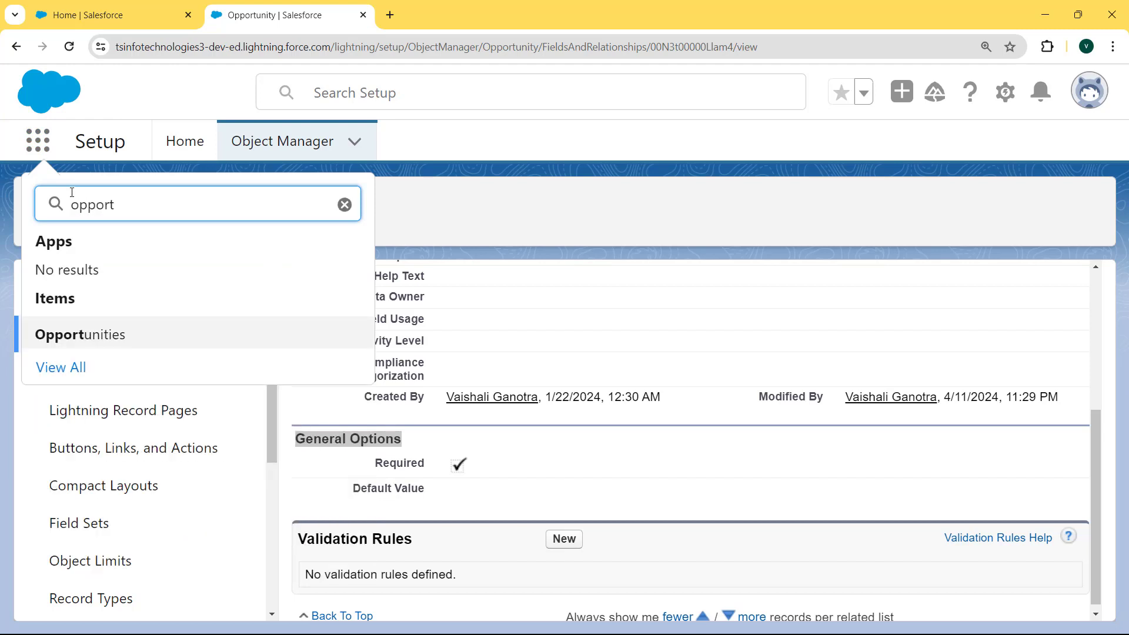
{"action": "left_click", "coordinate": [76, 333]}
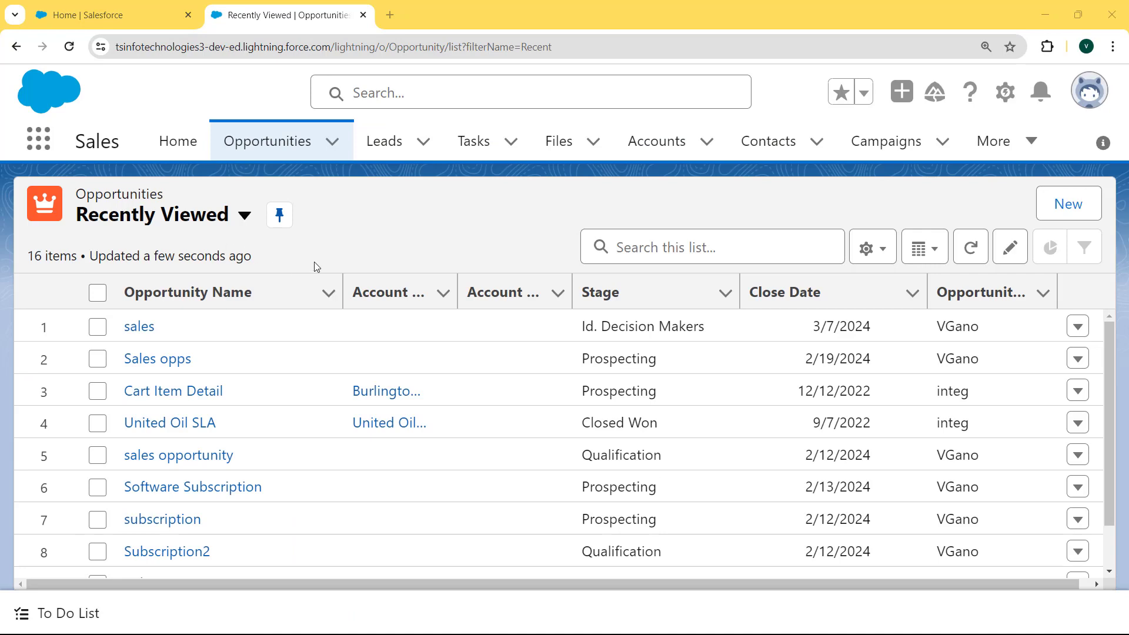
{"action": "left_click", "coordinate": [1082, 210]}
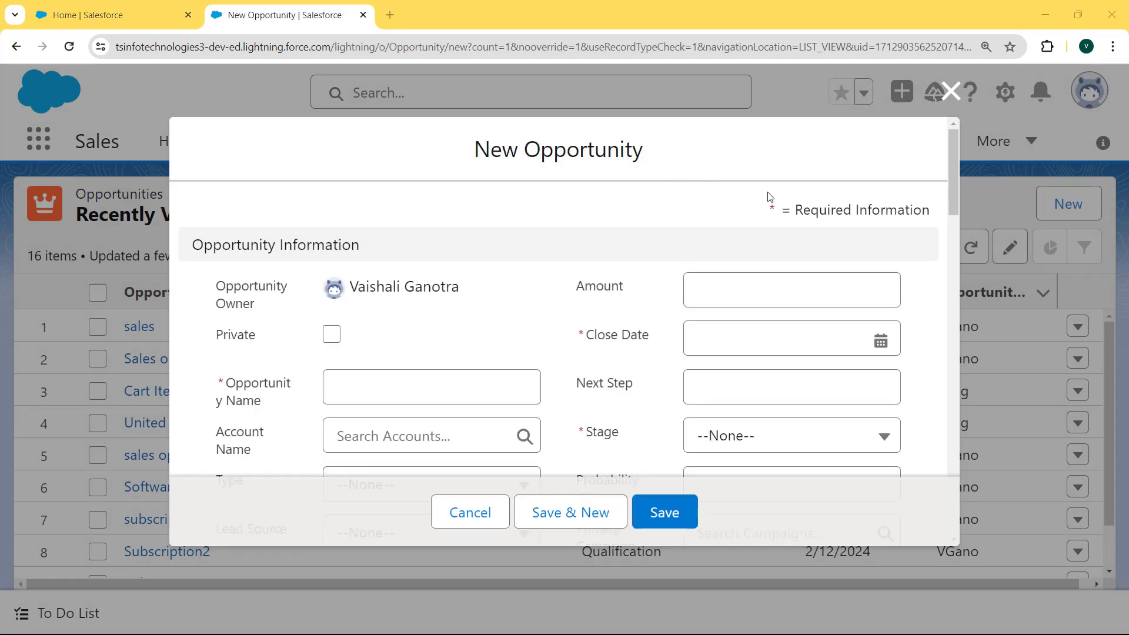
{"action": "left_click_drag", "start_coordinate": [950, 179], "coordinate": [932, 274]}
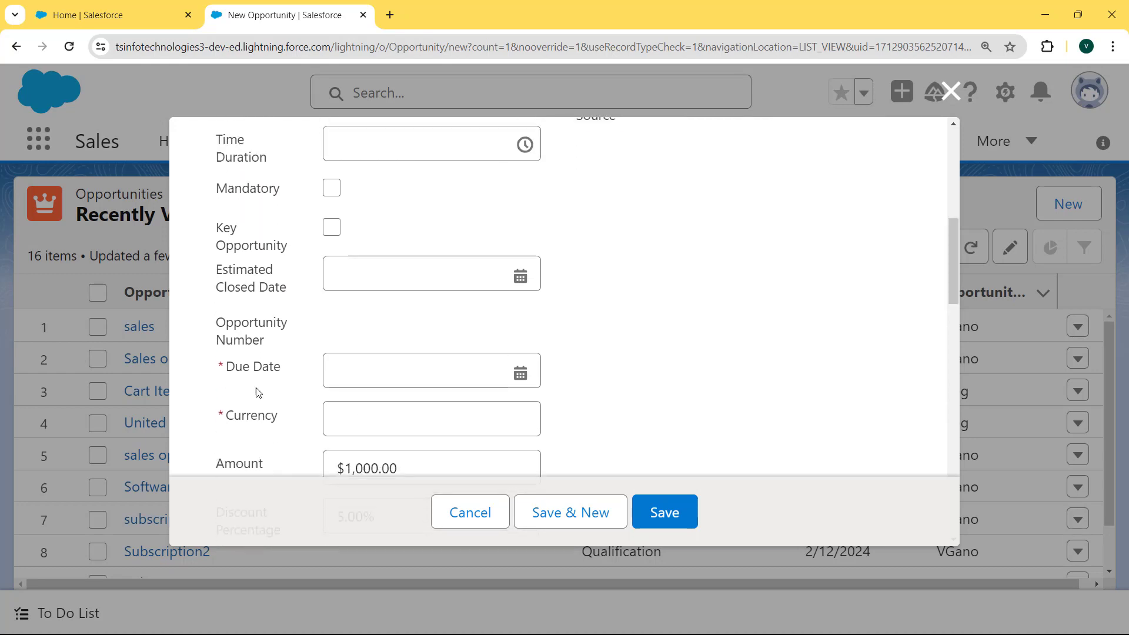
{"action": "left_click_drag", "start_coordinate": [230, 370], "coordinate": [288, 374]}
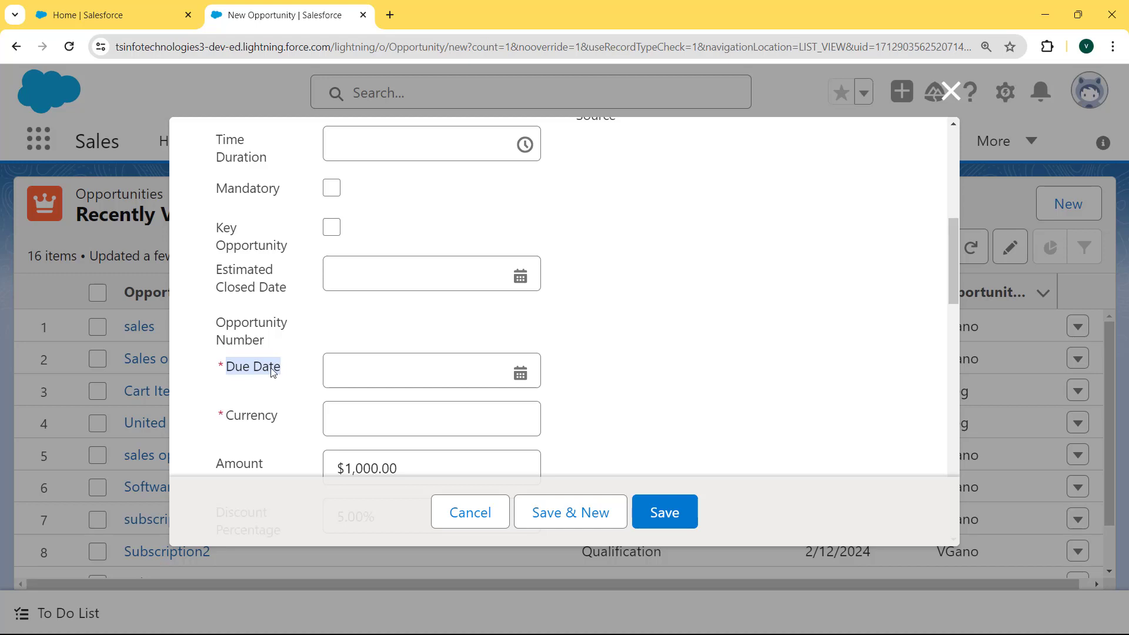
{"action": "left_click", "coordinate": [228, 368]}
{"action": "left_click", "coordinate": [228, 367]}
{"action": "left_click", "coordinate": [667, 515]}
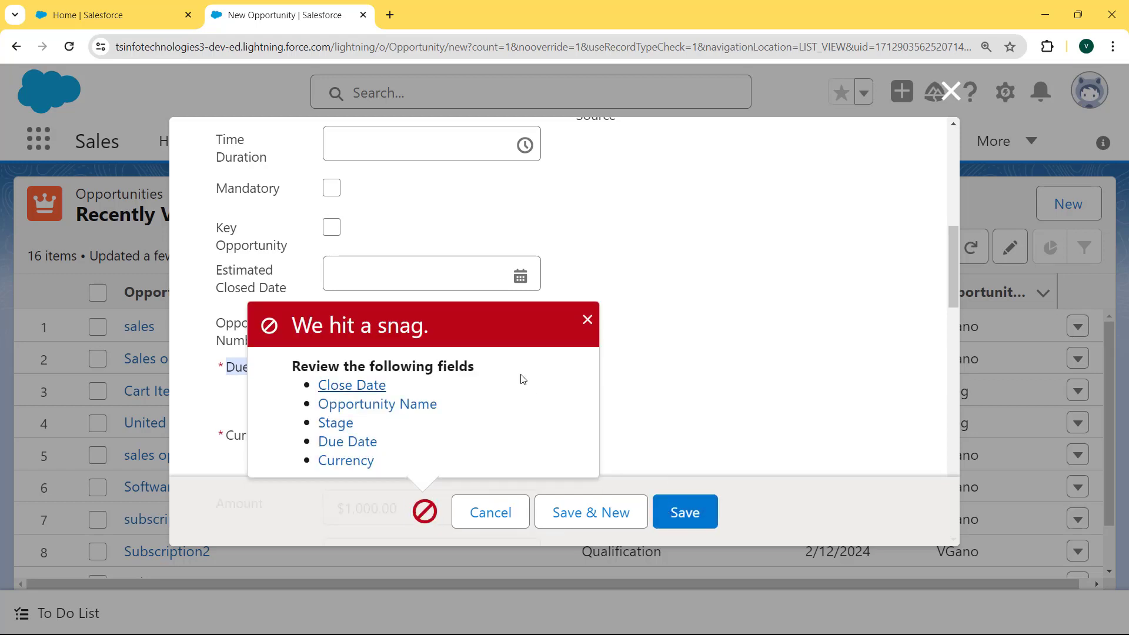
{"action": "left_click", "coordinate": [587, 320]}
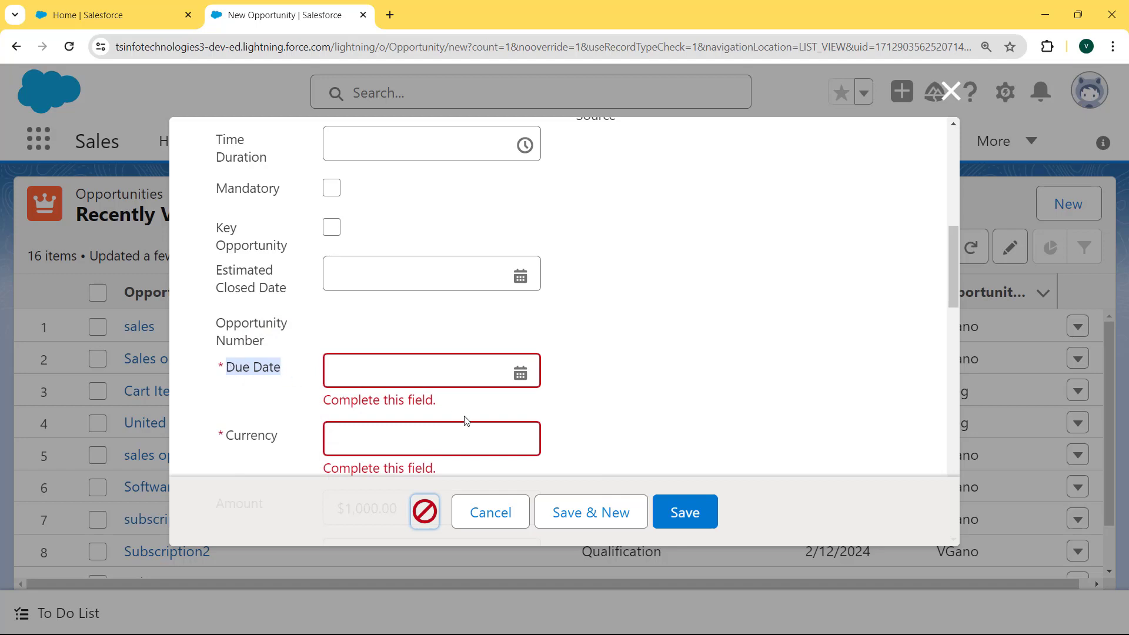
{"action": "left_click_drag", "start_coordinate": [462, 406], "coordinate": [318, 406]}
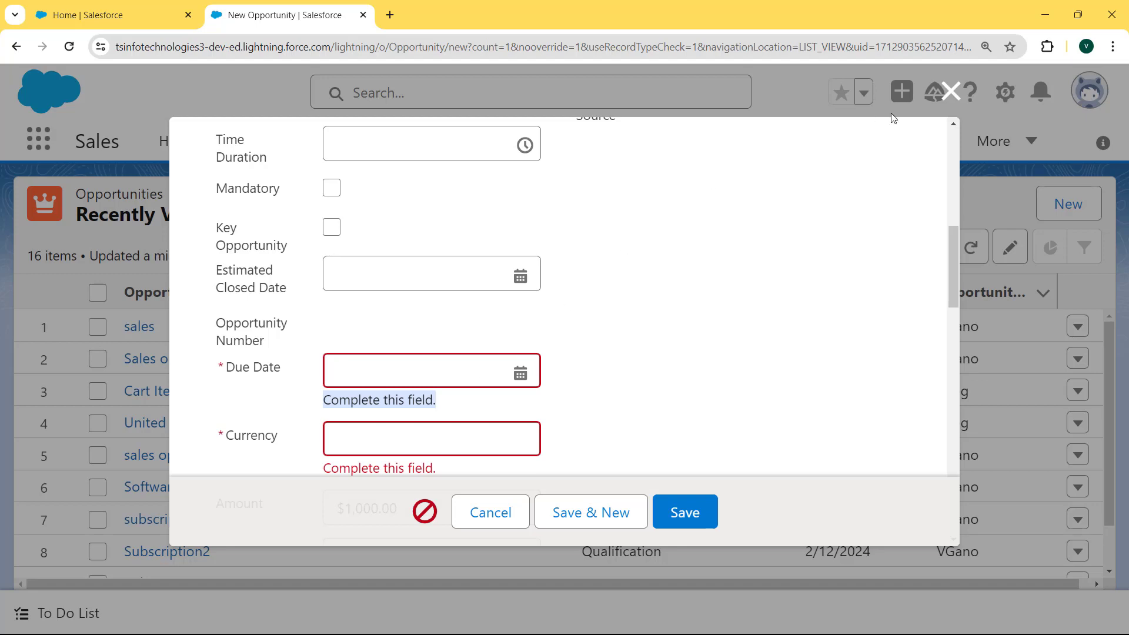
{"action": "left_click", "coordinate": [951, 91]}
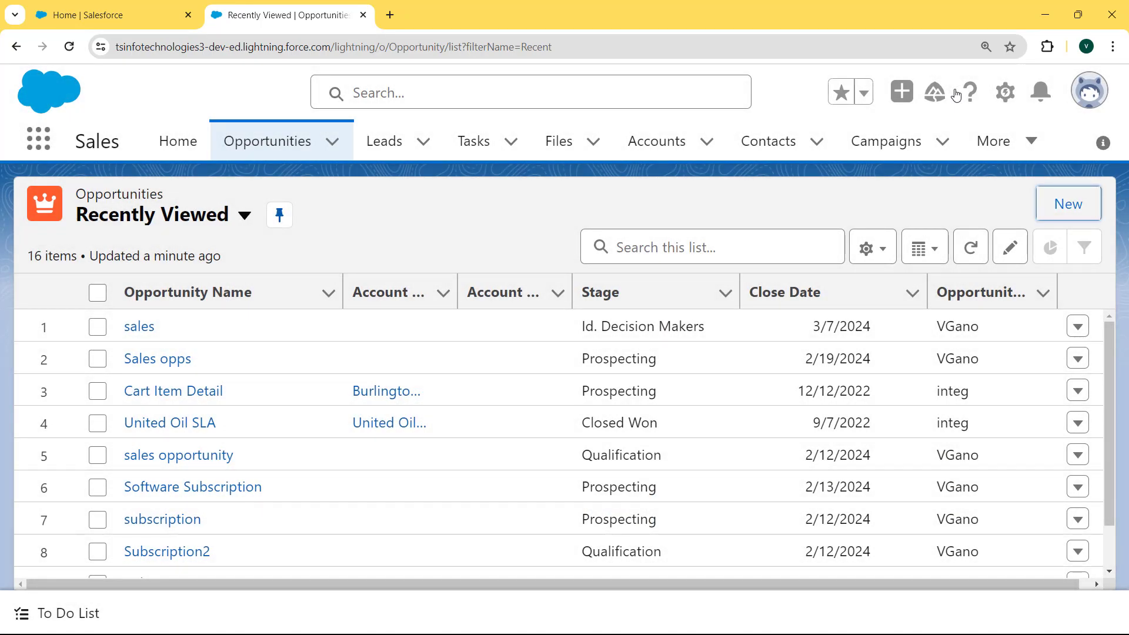
Switch to Salesforce Classic and go to Setup from the user menu
{"action": "left_click", "coordinate": [1085, 94]}
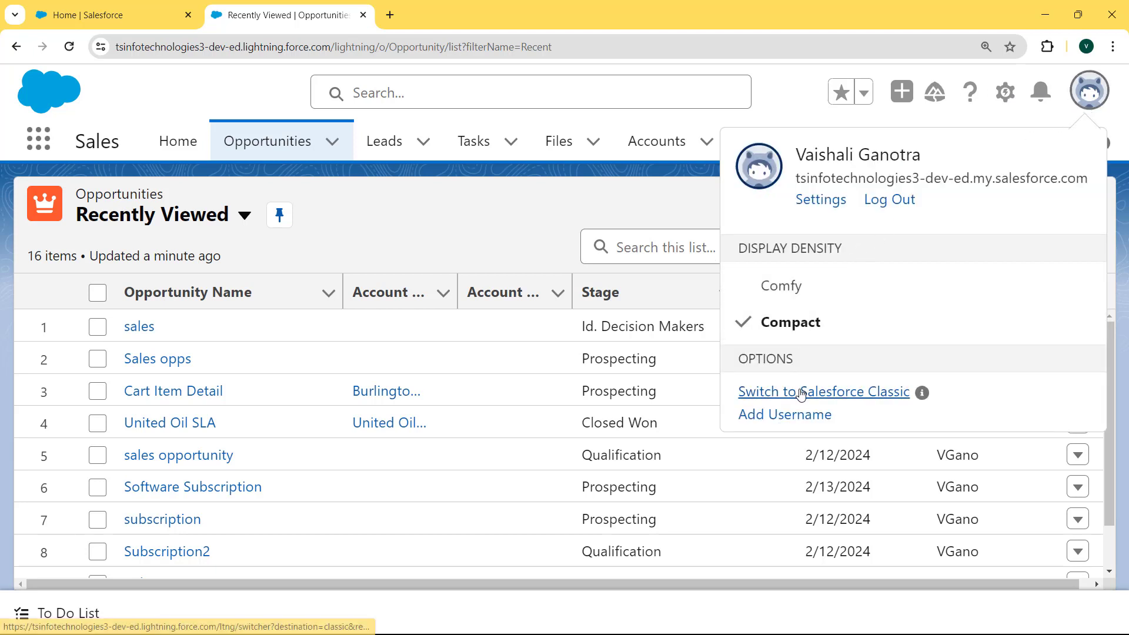
{"action": "left_click", "coordinate": [802, 392]}
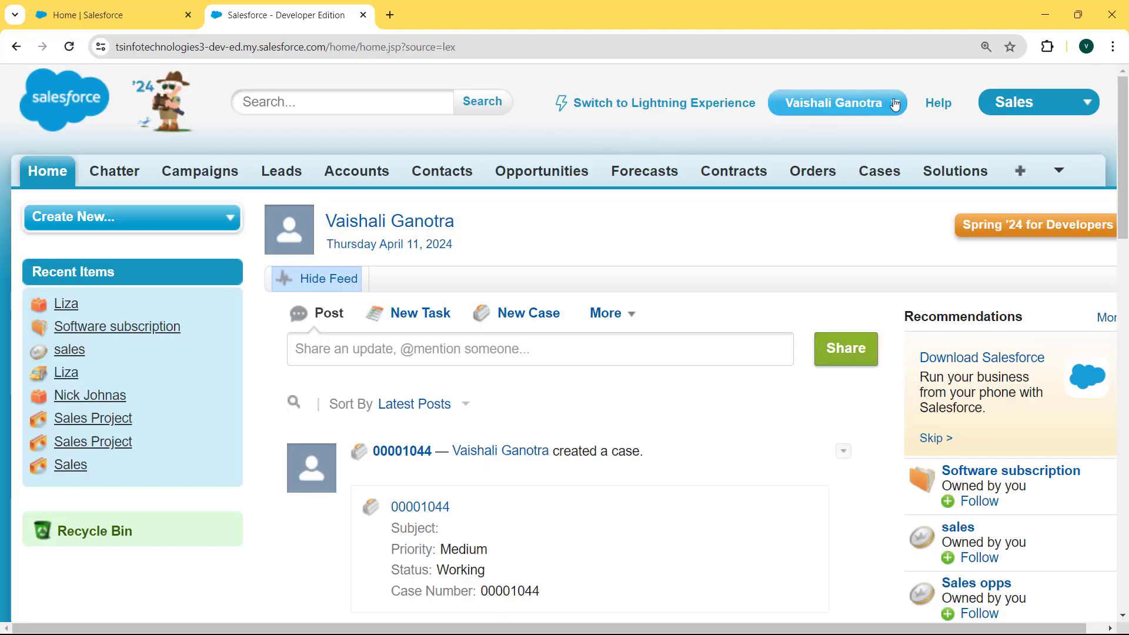
{"action": "left_click", "coordinate": [835, 103]}
{"action": "left_click", "coordinate": [722, 174]}
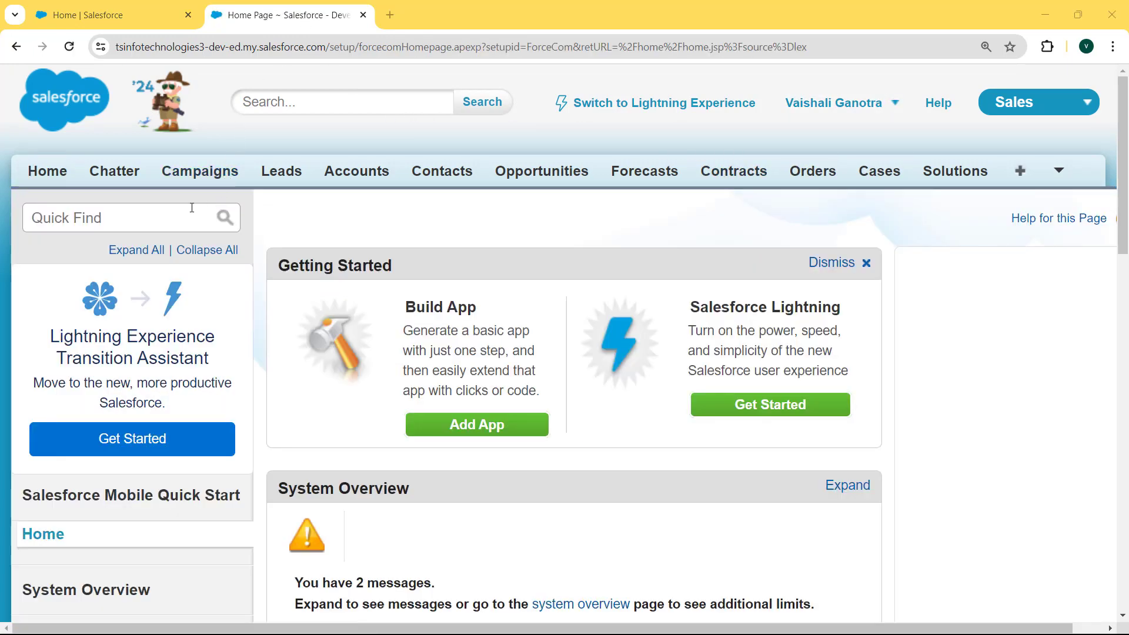
Search Setup for 'object', open Create > Objects, and select the Event custom object
{"action": "left_click", "coordinate": [171, 211]}
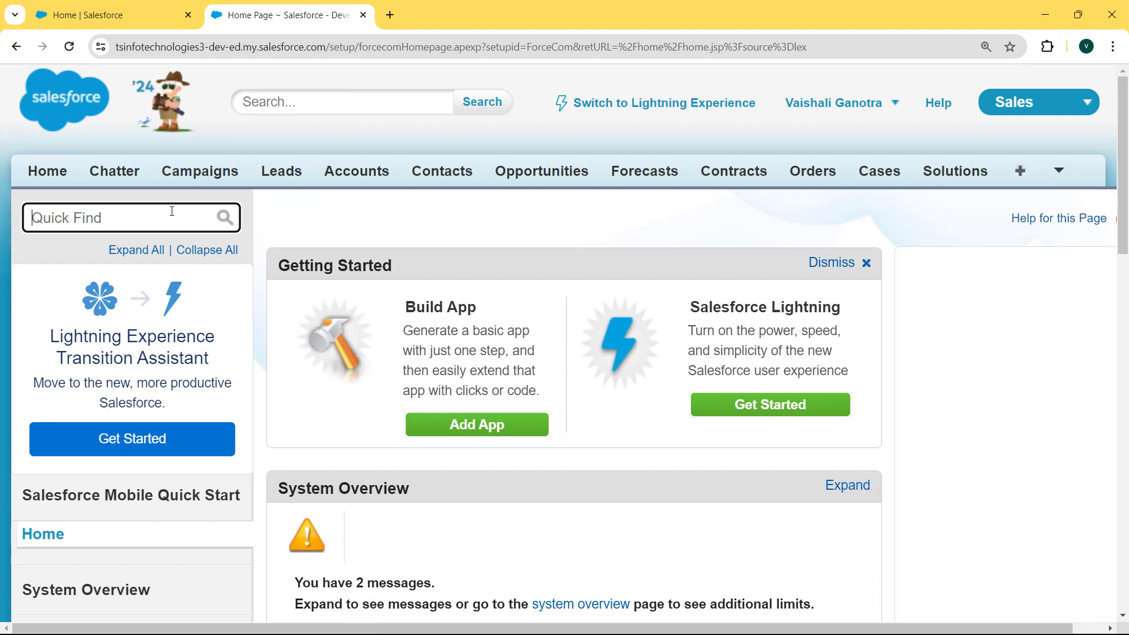
{"action": "type", "text": "objec"}
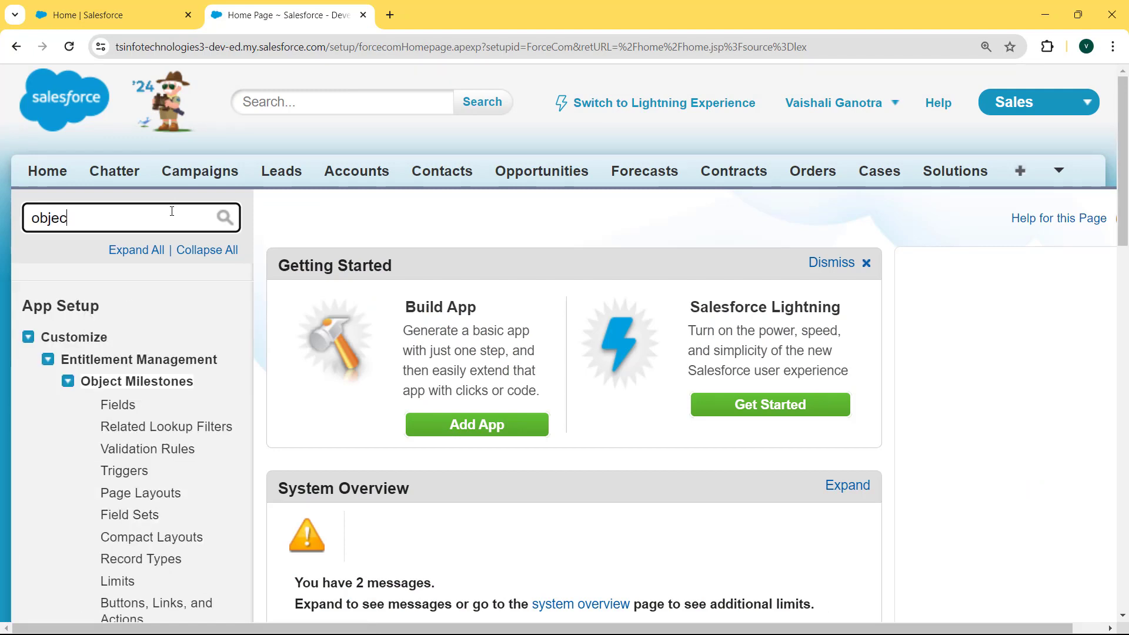
{"action": "type", "text": "t"}
{"action": "left_click", "coordinate": [24, 331]}
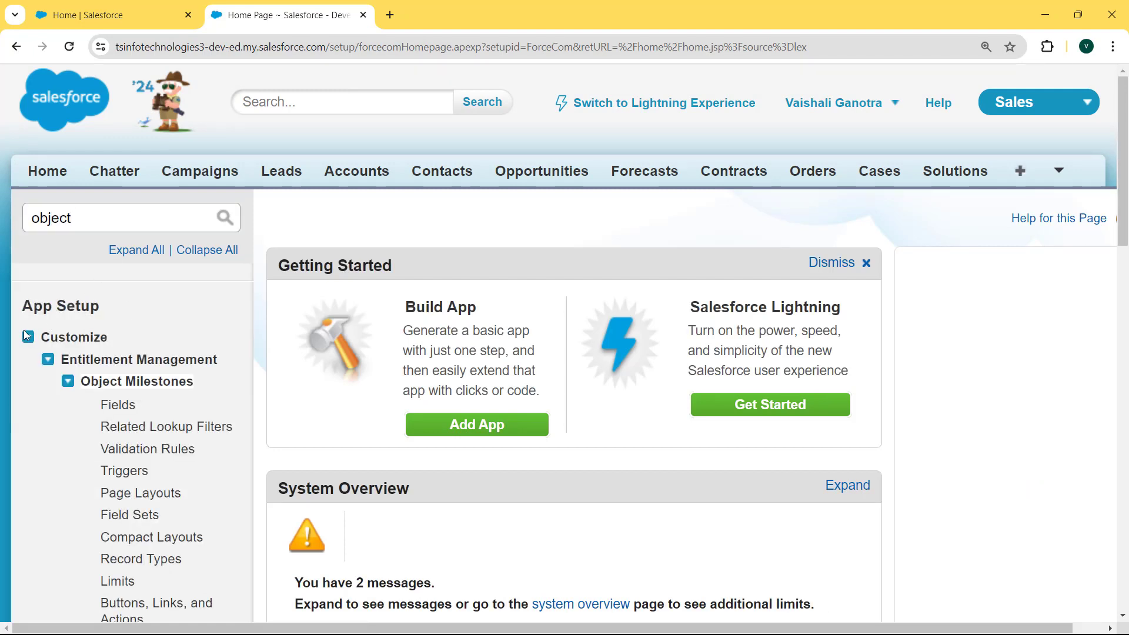
{"action": "left_click", "coordinate": [27, 336]}
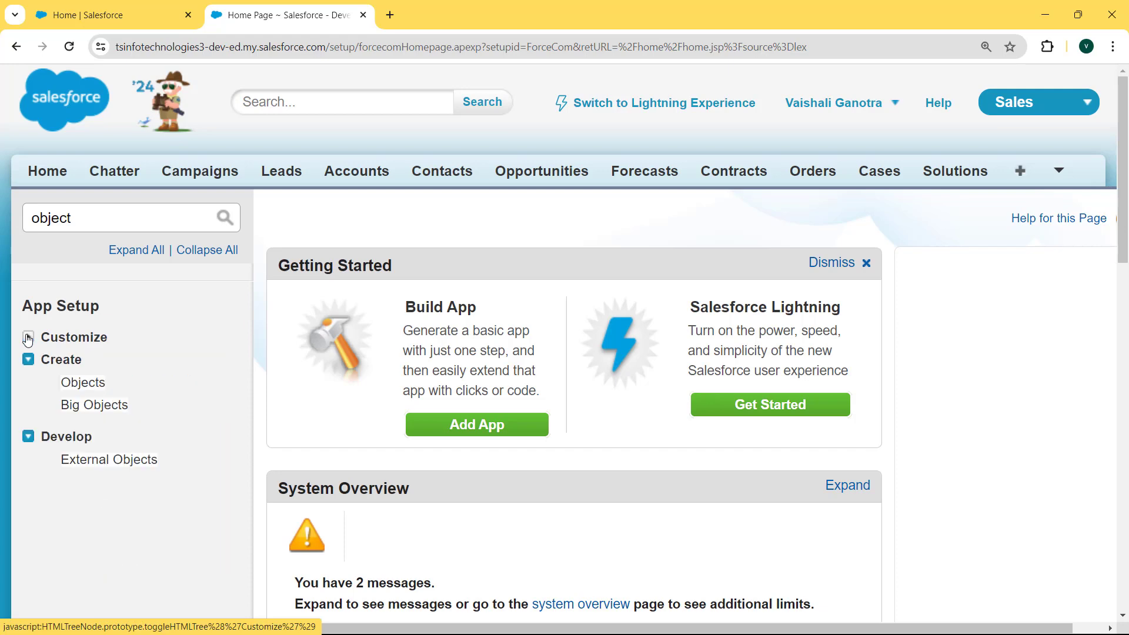
{"action": "left_click", "coordinate": [92, 389]}
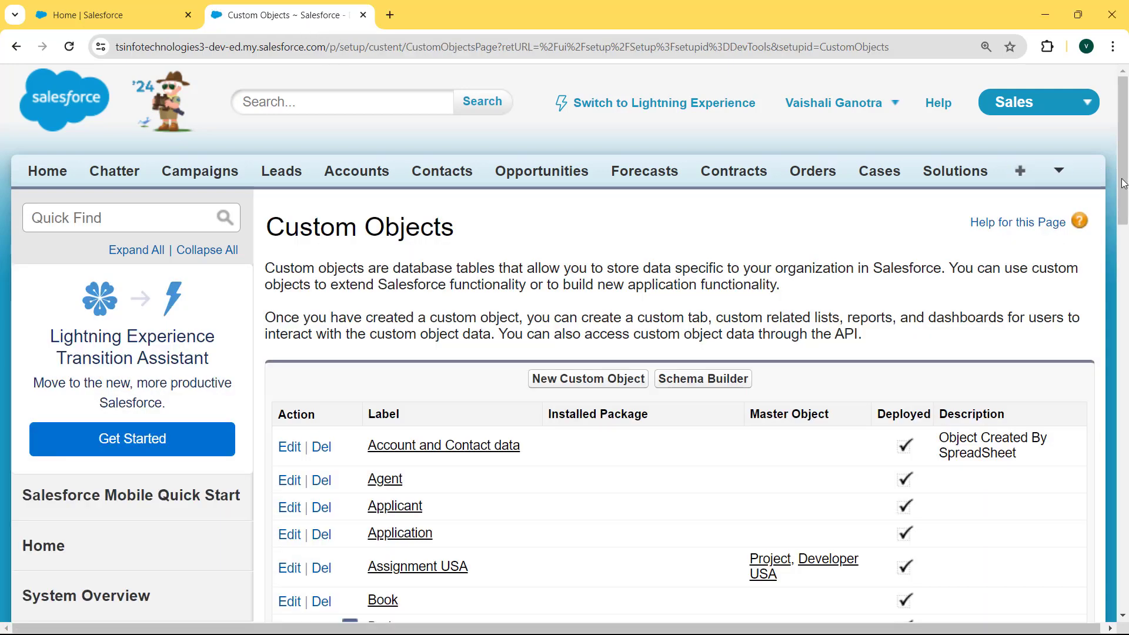
{"action": "left_click_drag", "start_coordinate": [1124, 183], "coordinate": [1123, 327]}
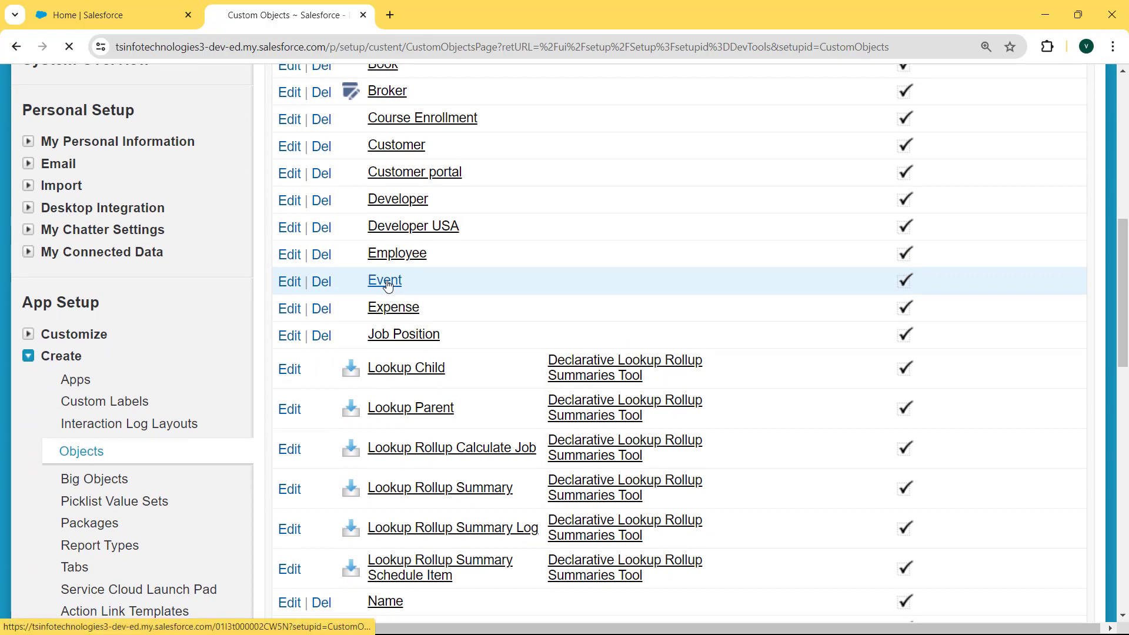
{"action": "left_click", "coordinate": [321, 281]}
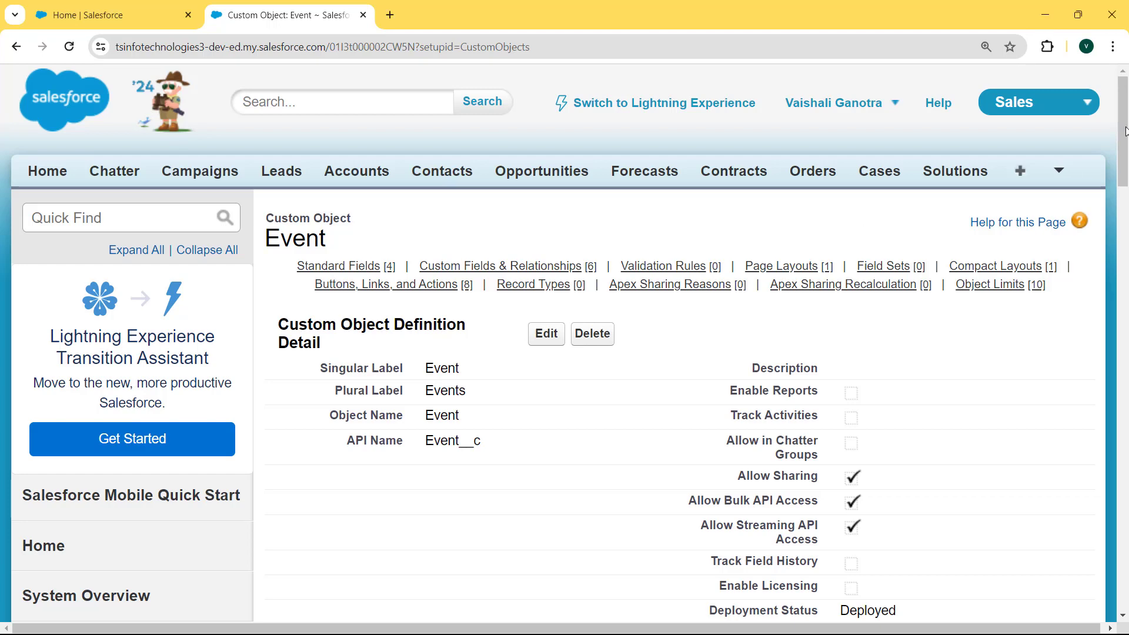
Open the Event Date (Event_Date__c) field under Custom Fields & Relationships
{"action": "left_click_drag", "start_coordinate": [1126, 138], "coordinate": [1127, 197]}
{"action": "scroll", "coordinate": [879, 308], "scroll_direction": "down", "scroll_amount": 5}
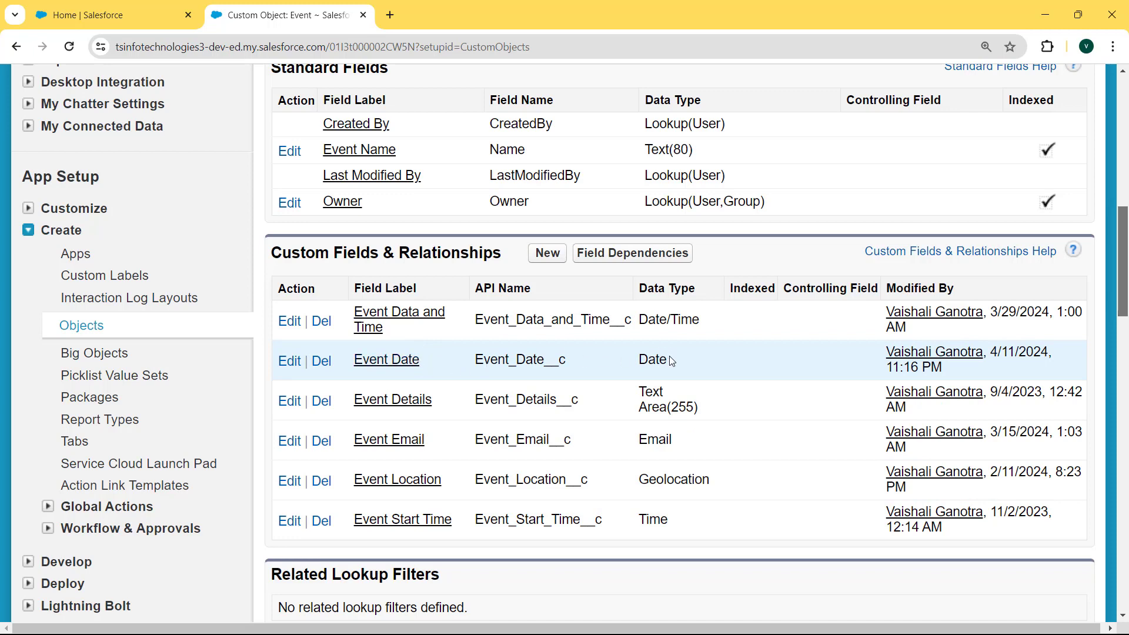
{"action": "left_click", "coordinate": [381, 367]}
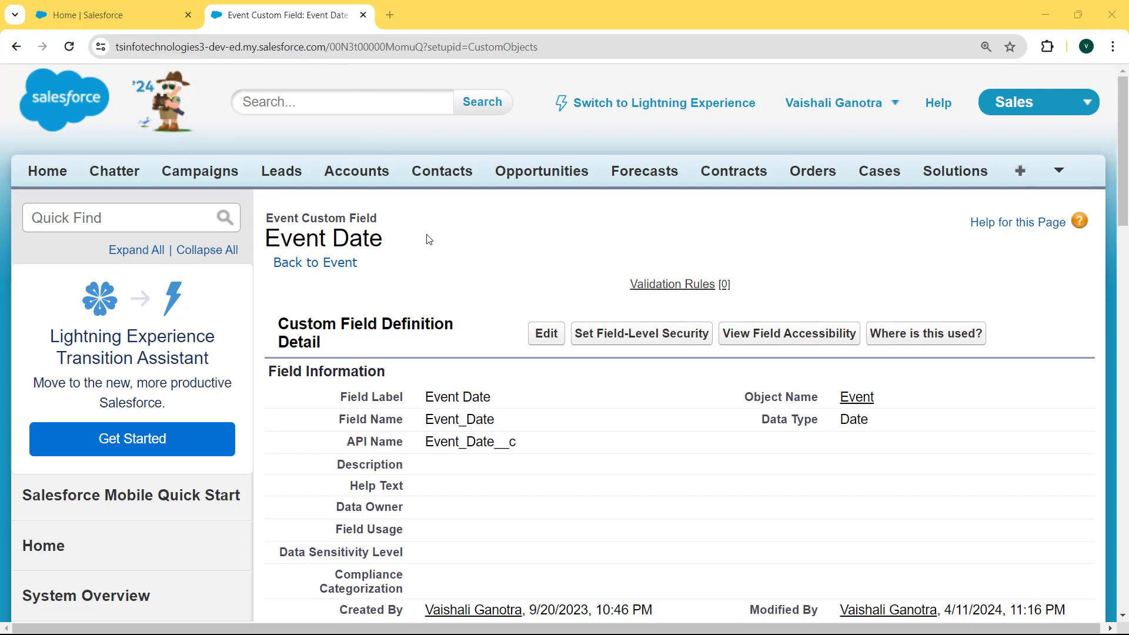
Edit Event Date, tick Required, confirm the integration warning, and save
{"action": "left_click", "coordinate": [553, 335]}
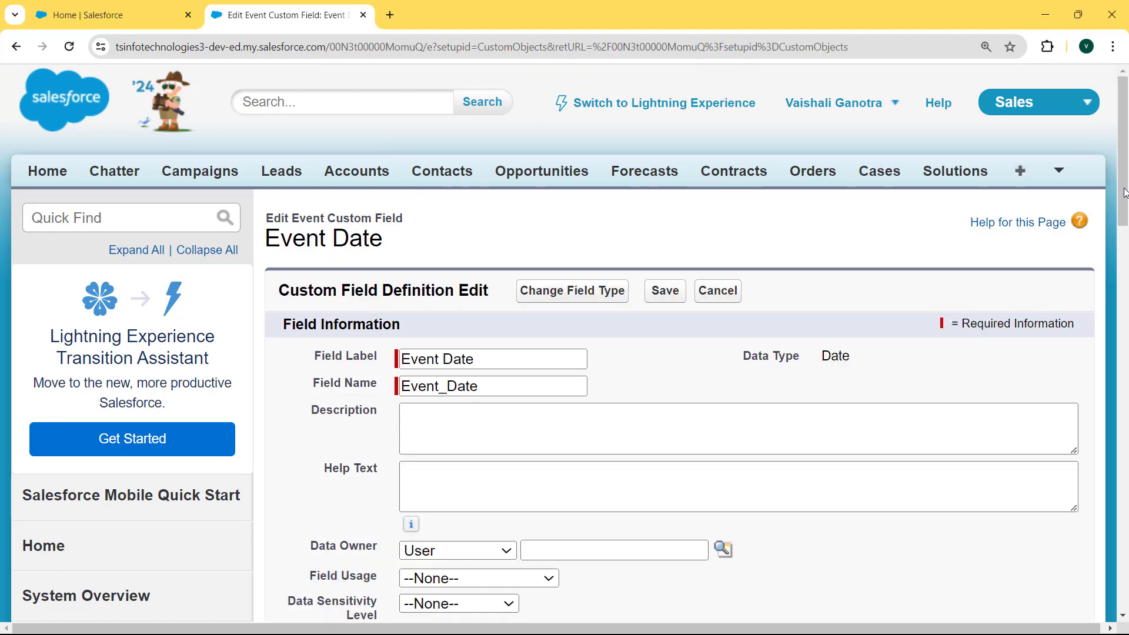
{"action": "left_click_drag", "start_coordinate": [1125, 193], "coordinate": [1126, 306]}
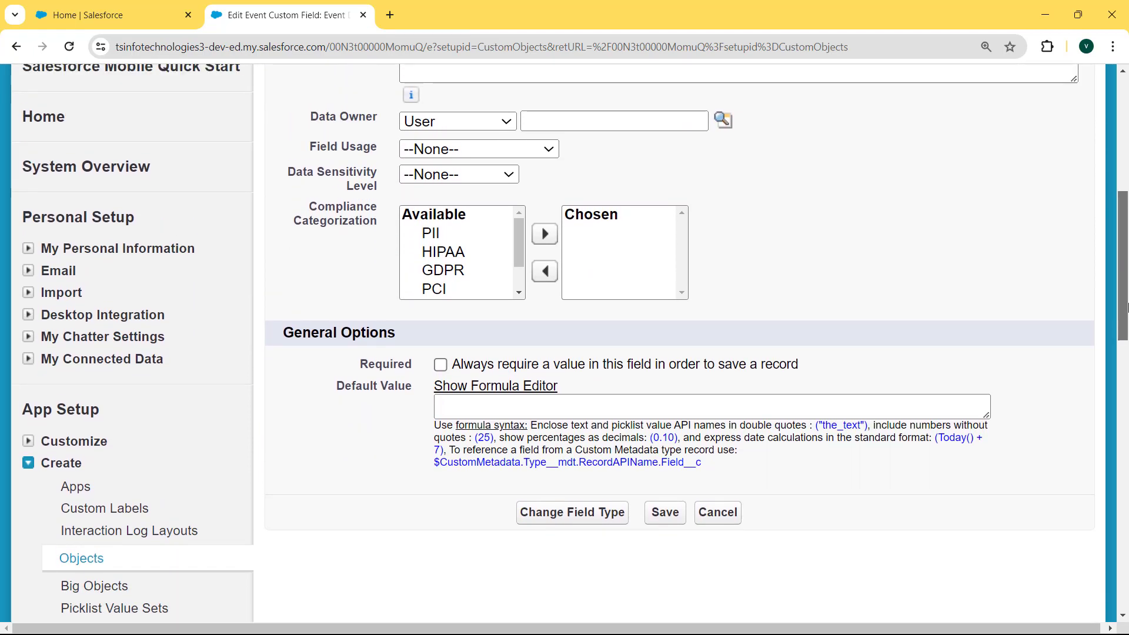
{"action": "left_click", "coordinate": [440, 364]}
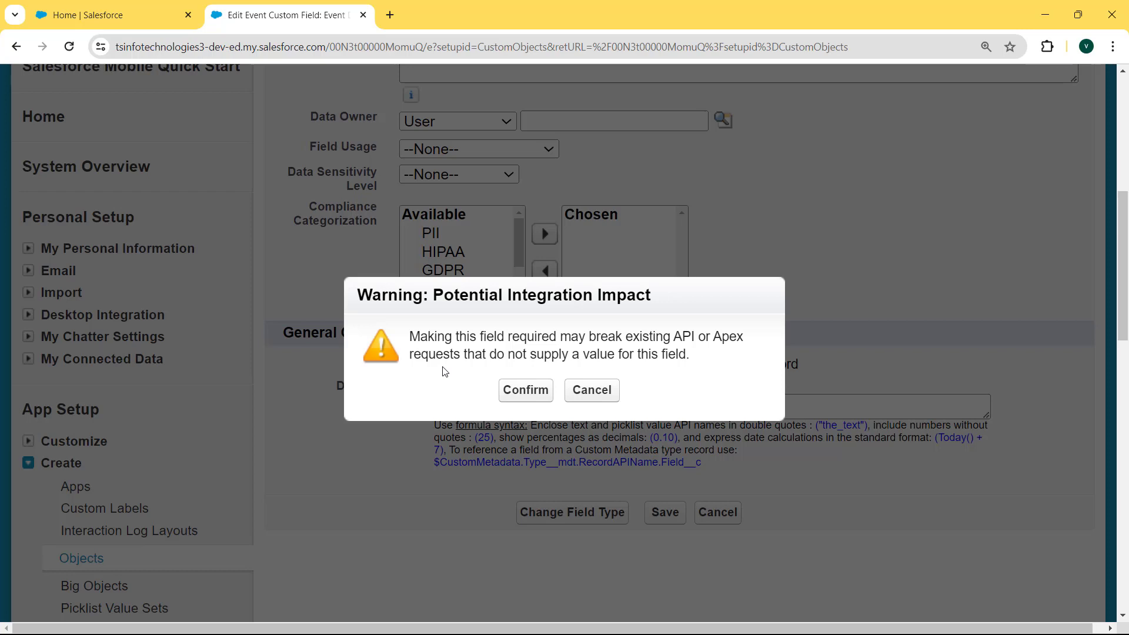
{"action": "left_click", "coordinate": [529, 393]}
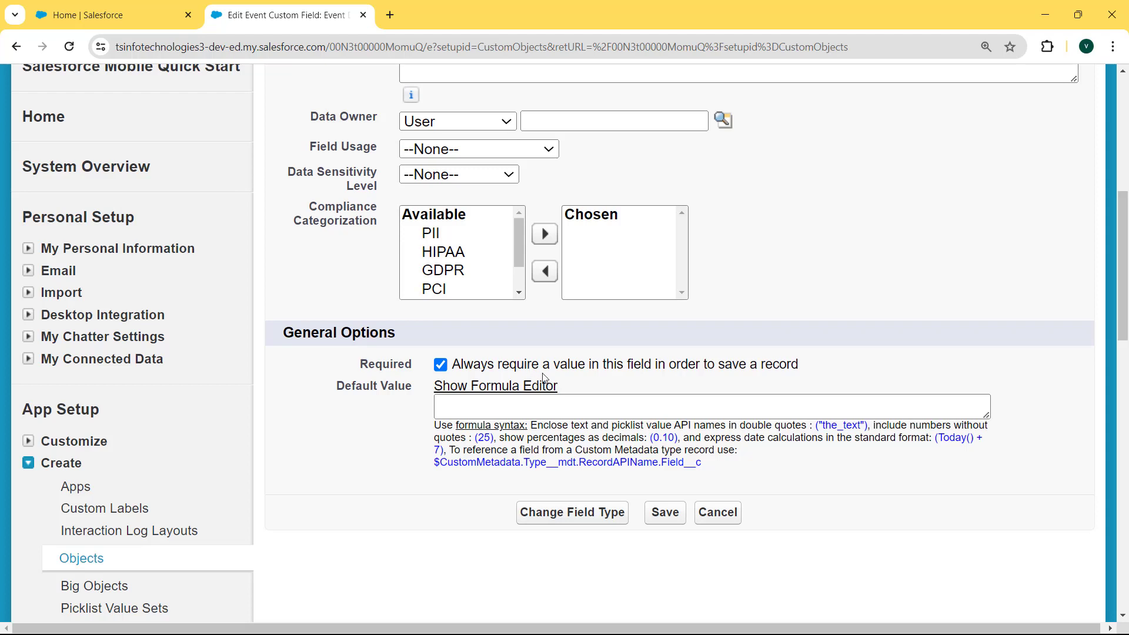
{"action": "left_click", "coordinate": [664, 513]}
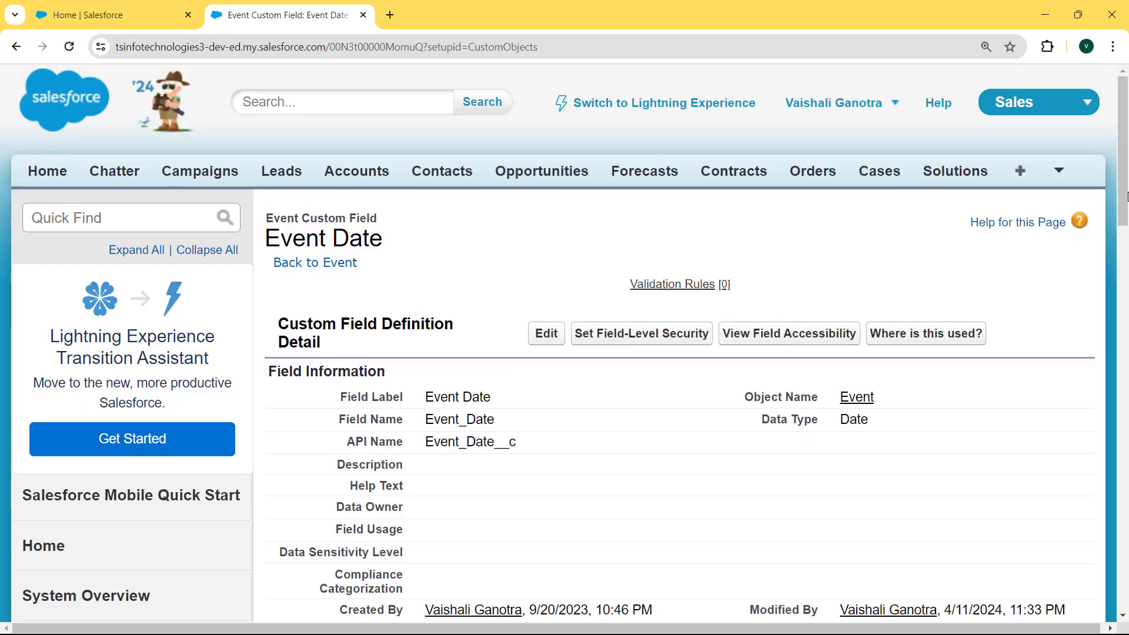
Confirm the Event Date field definition now shows Required checked
{"action": "scroll", "coordinate": [1126, 195], "scroll_direction": "down", "scroll_amount": 6}
{"action": "scroll", "coordinate": [447, 385], "scroll_direction": "up", "scroll_amount": 1}
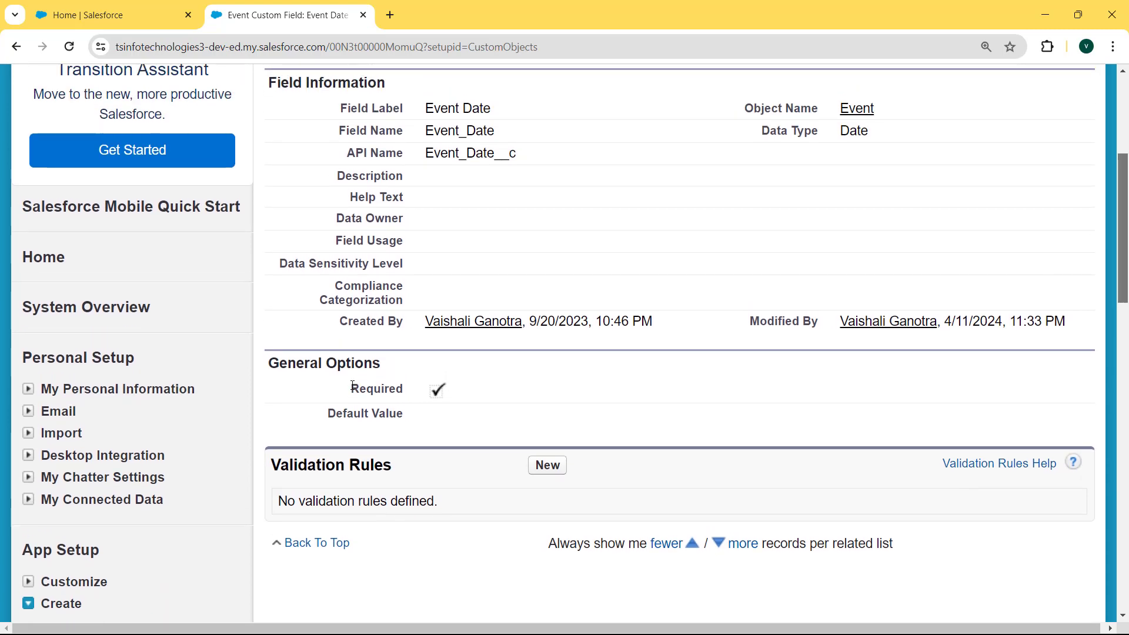
{"action": "left_click_drag", "start_coordinate": [354, 387], "coordinate": [486, 387]}
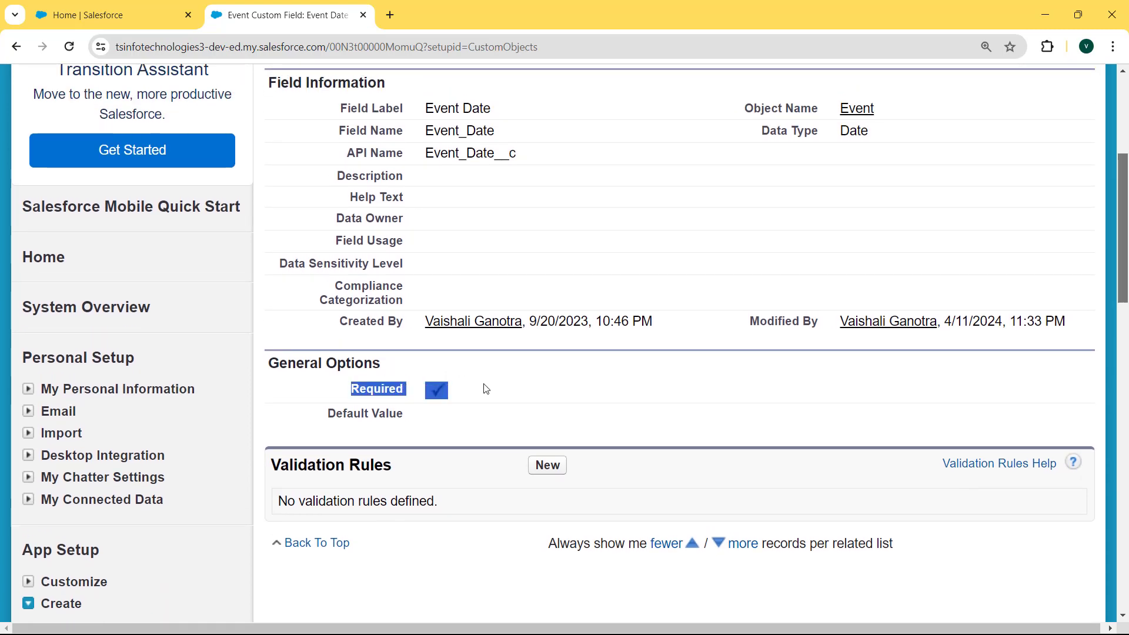
{"action": "scroll", "coordinate": [1126, 255], "scroll_direction": "up", "scroll_amount": 1}
{"action": "scroll", "coordinate": [1126, 254], "scroll_direction": "up", "scroll_amount": 3}
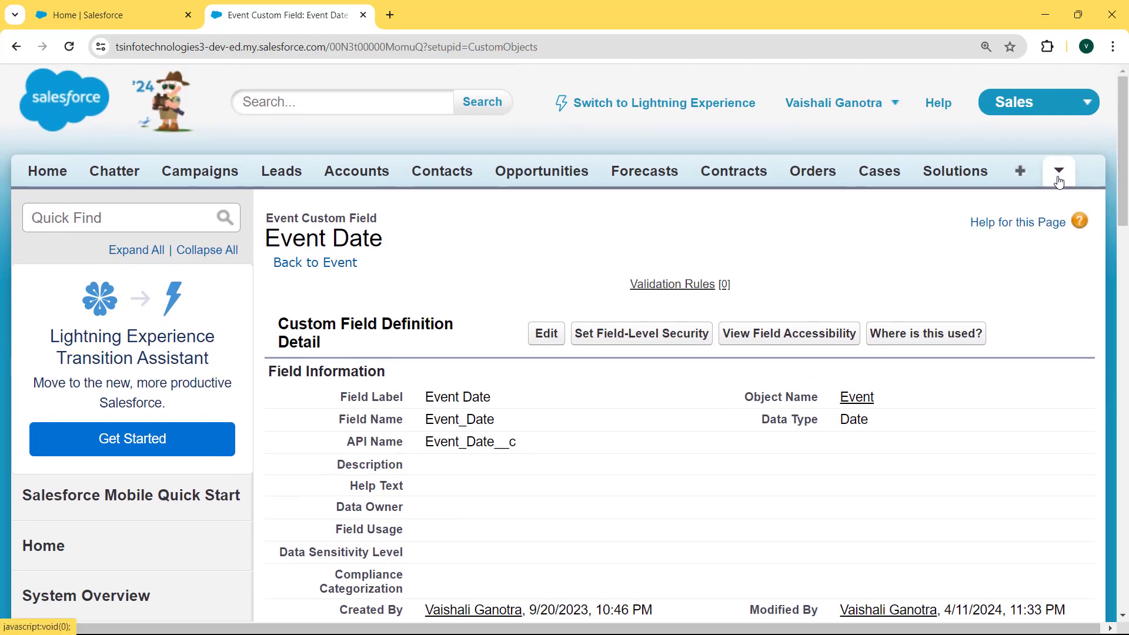
Go to the Events home page from the extra tabs list
{"action": "left_click", "coordinate": [1058, 170]}
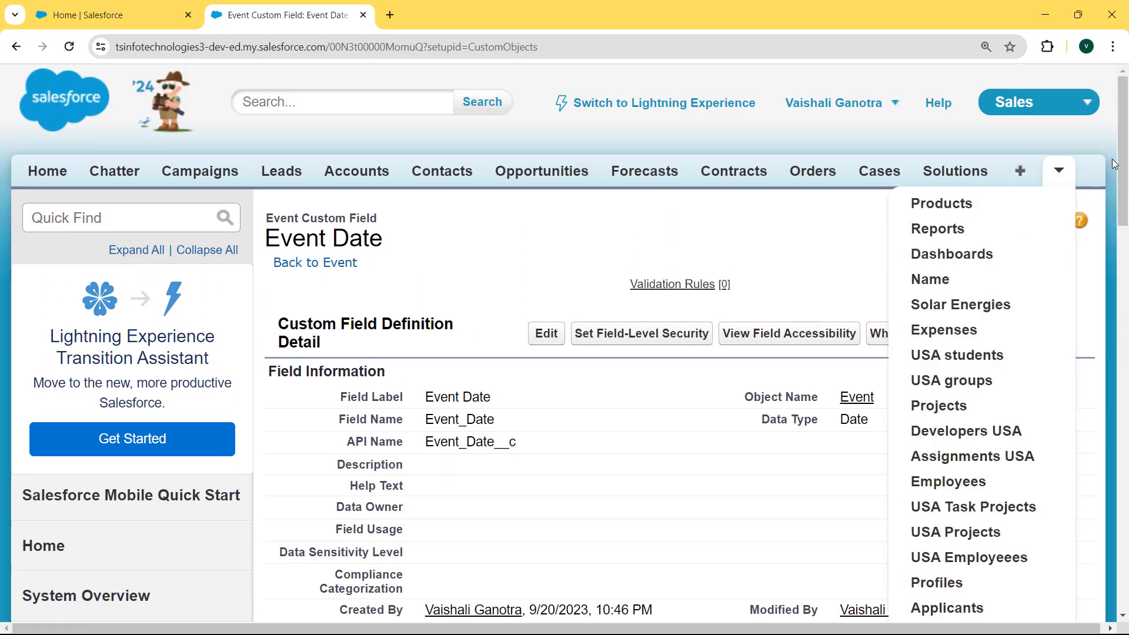
{"action": "left_click_drag", "start_coordinate": [1126, 164], "coordinate": [1124, 232]}
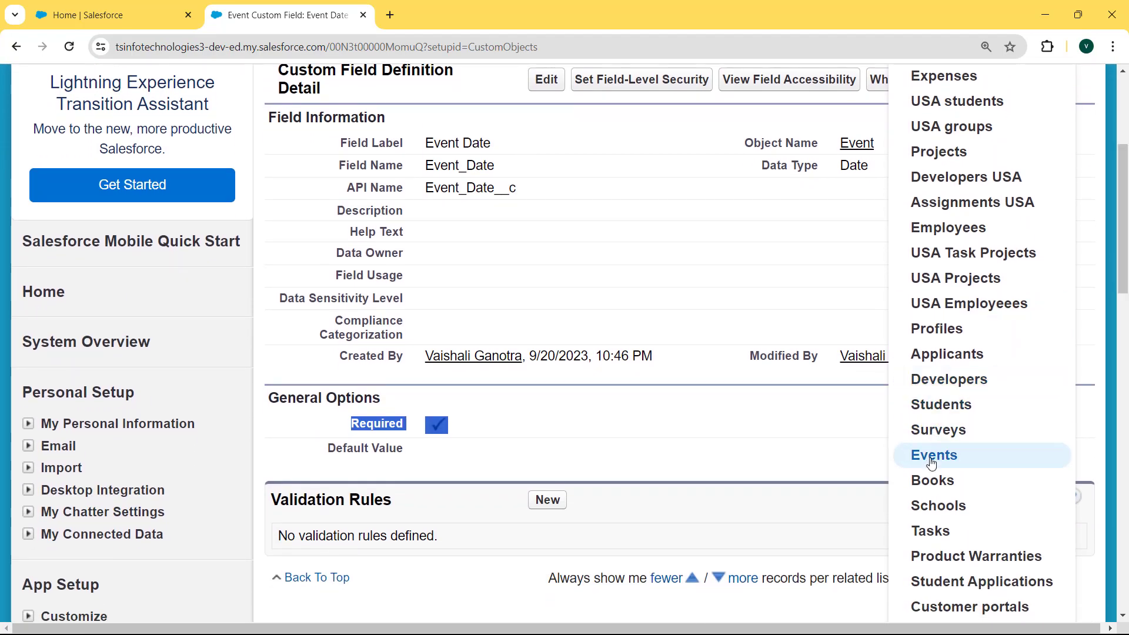
{"action": "left_click", "coordinate": [935, 458]}
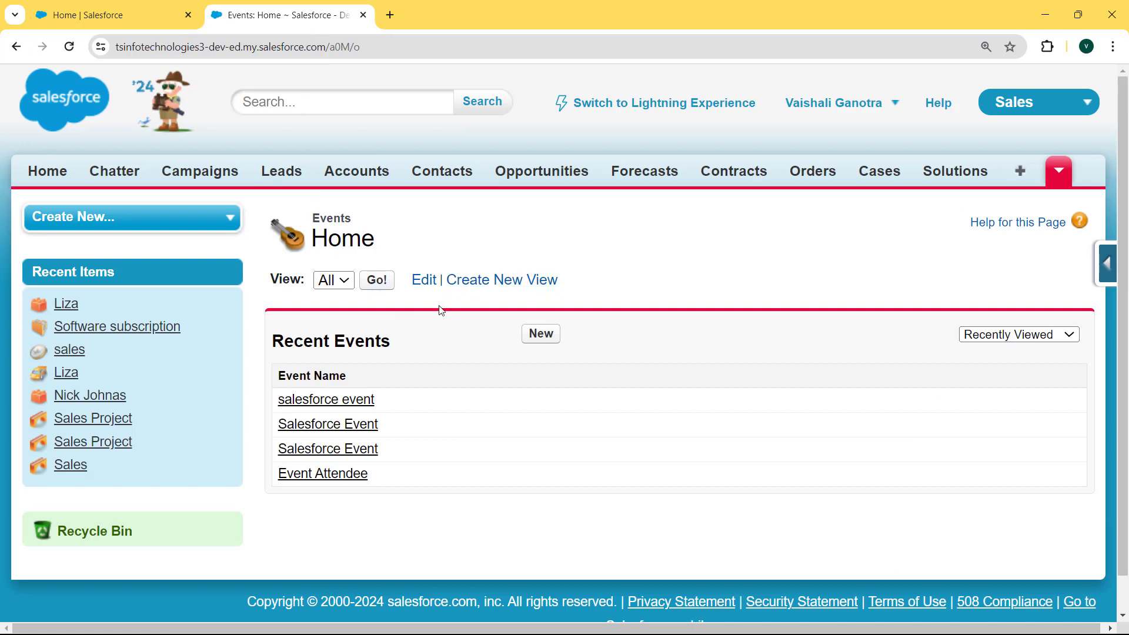
Create a new Event named 'Salesforce Event', leaving Event Date blank
{"action": "left_click", "coordinate": [543, 342]}
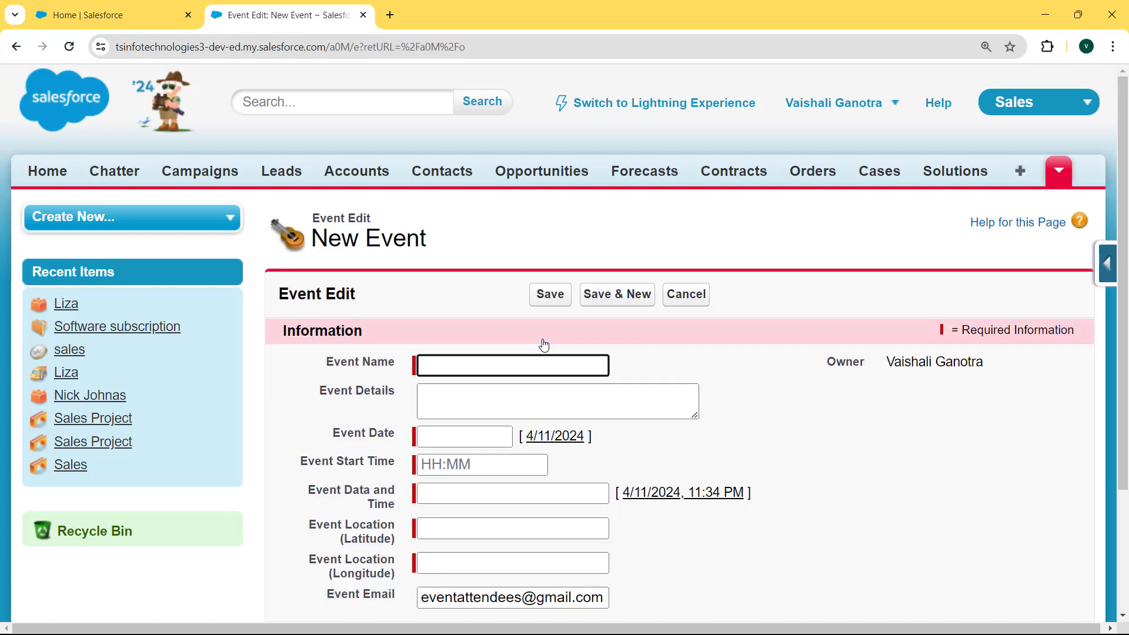
{"action": "left_click", "coordinate": [503, 369]}
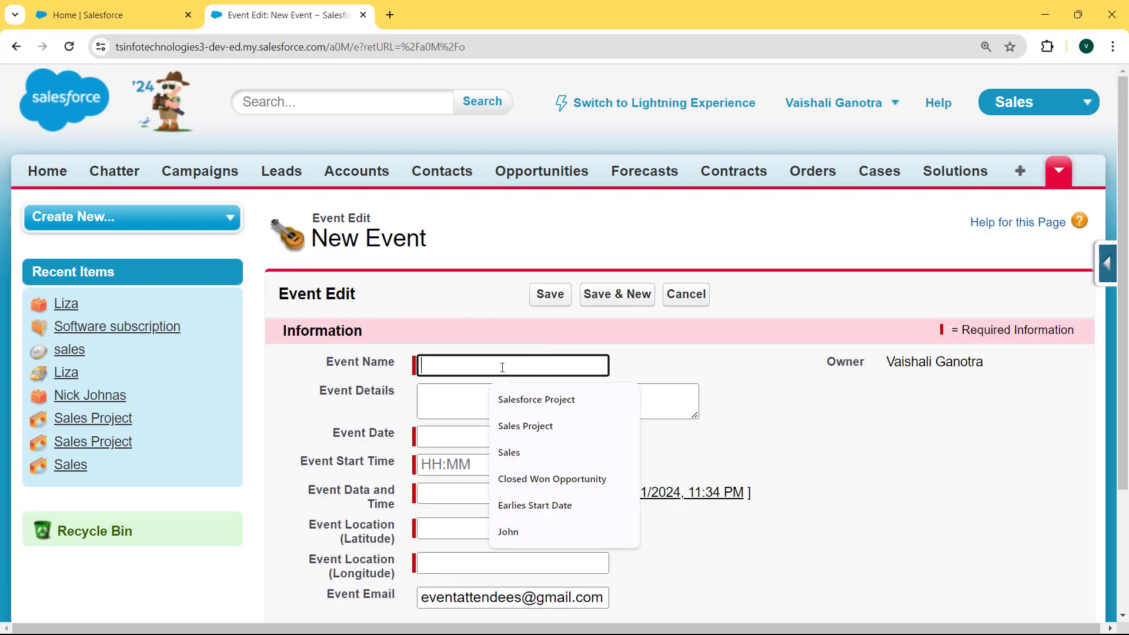
{"action": "type", "text": "Salesforce Event"}
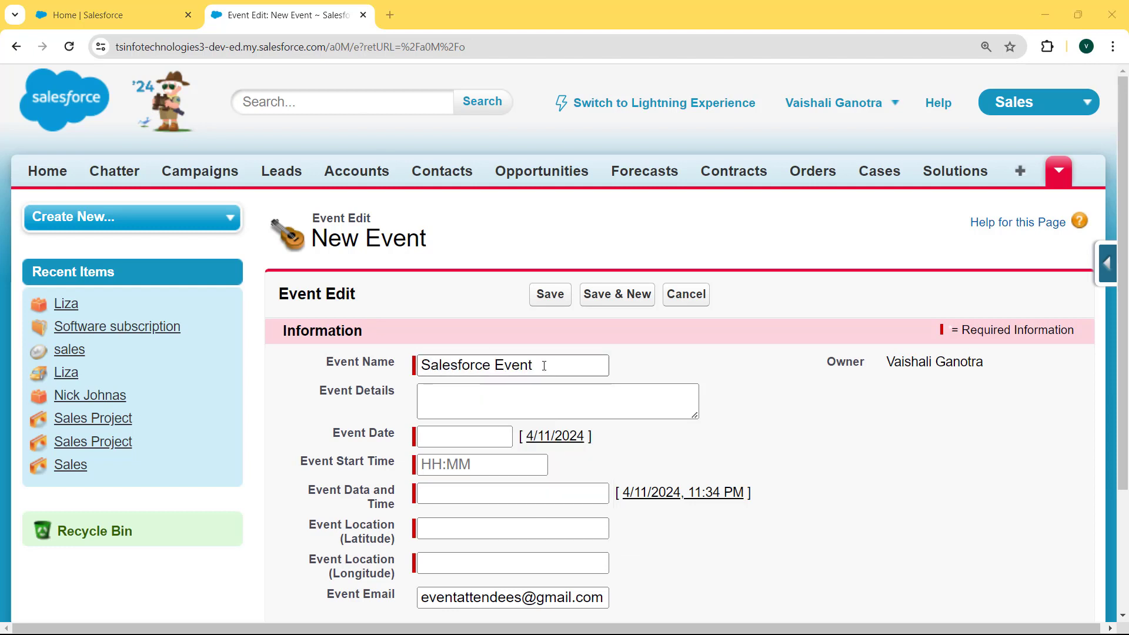
{"action": "left_click", "coordinate": [544, 366]}
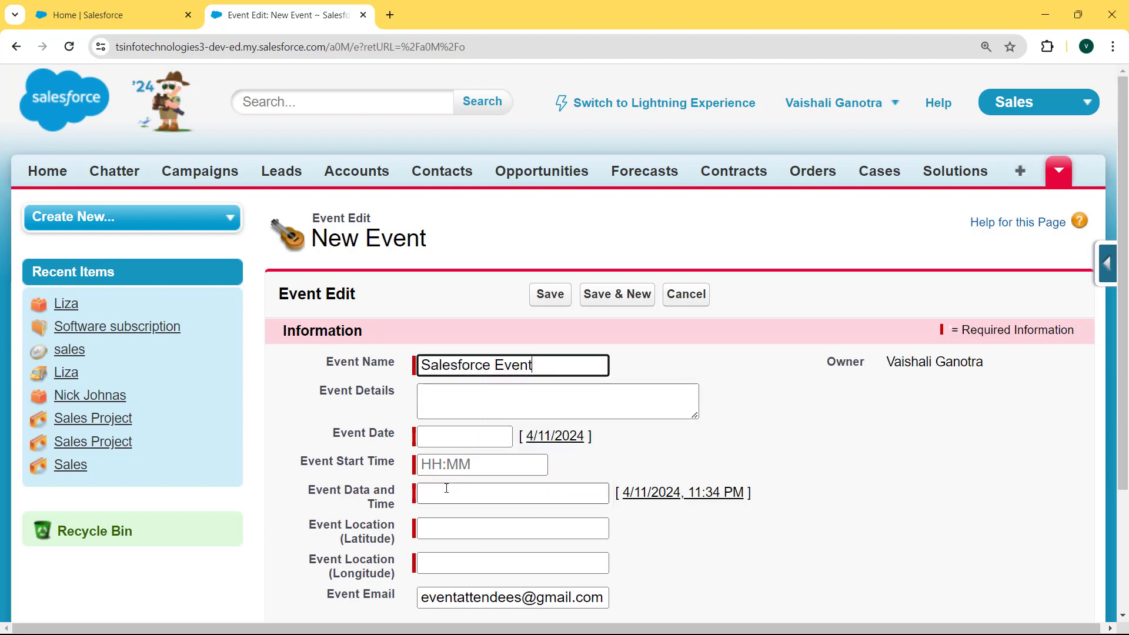
{"action": "left_click", "coordinate": [423, 438]}
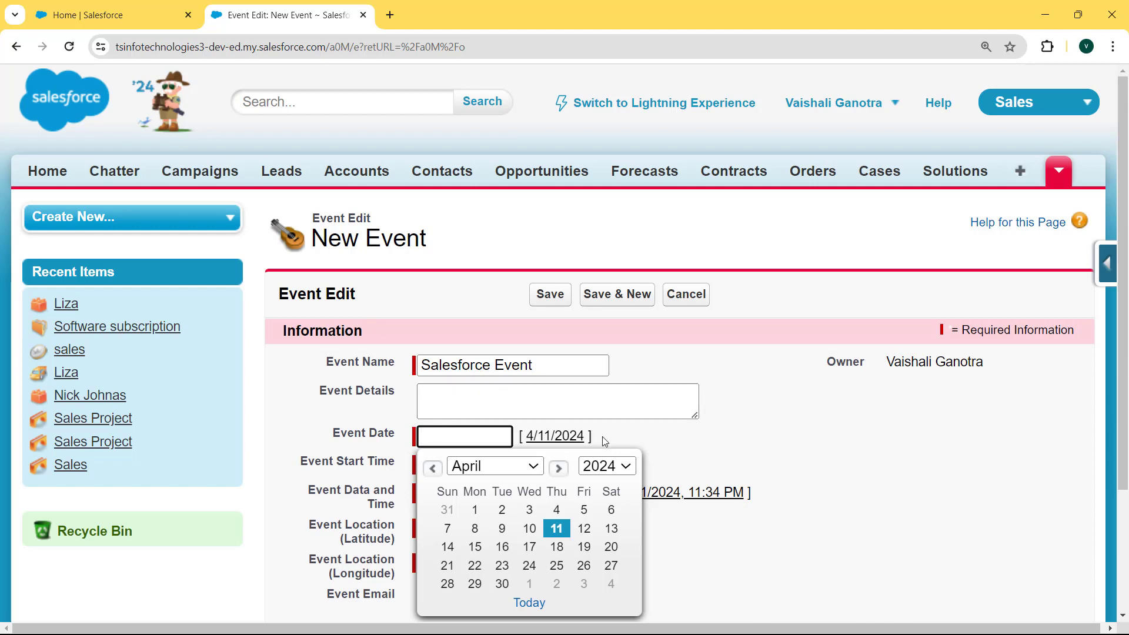
{"action": "left_click", "coordinate": [631, 440]}
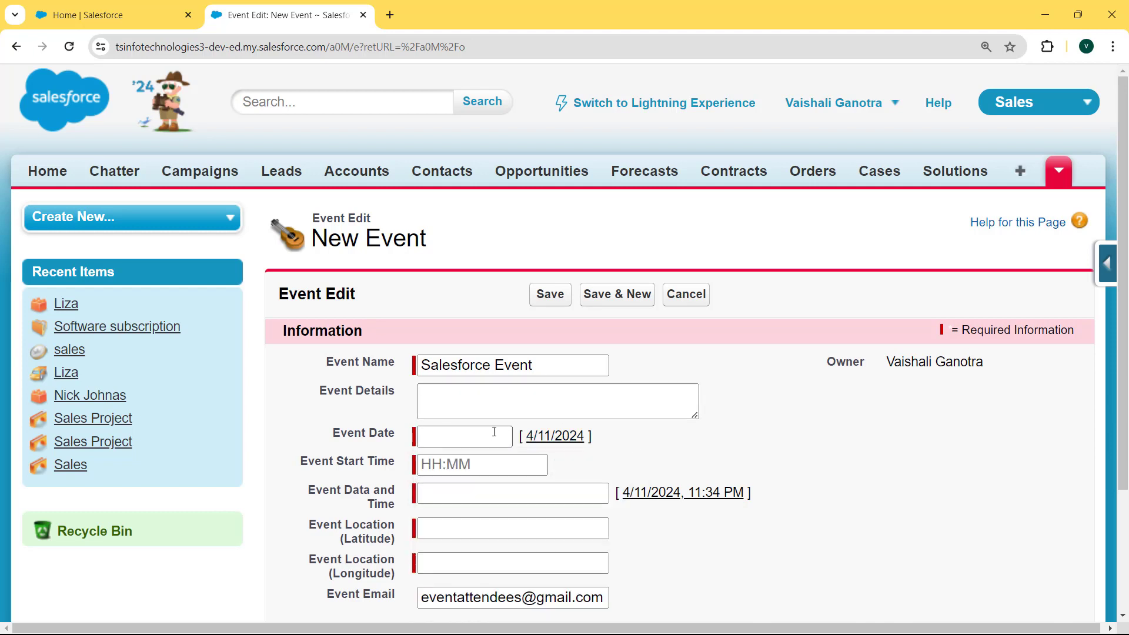
Save to trigger the Event Date 'You must enter a value' error, then set Event Date to 4/11/2024
{"action": "left_click", "coordinate": [552, 297]}
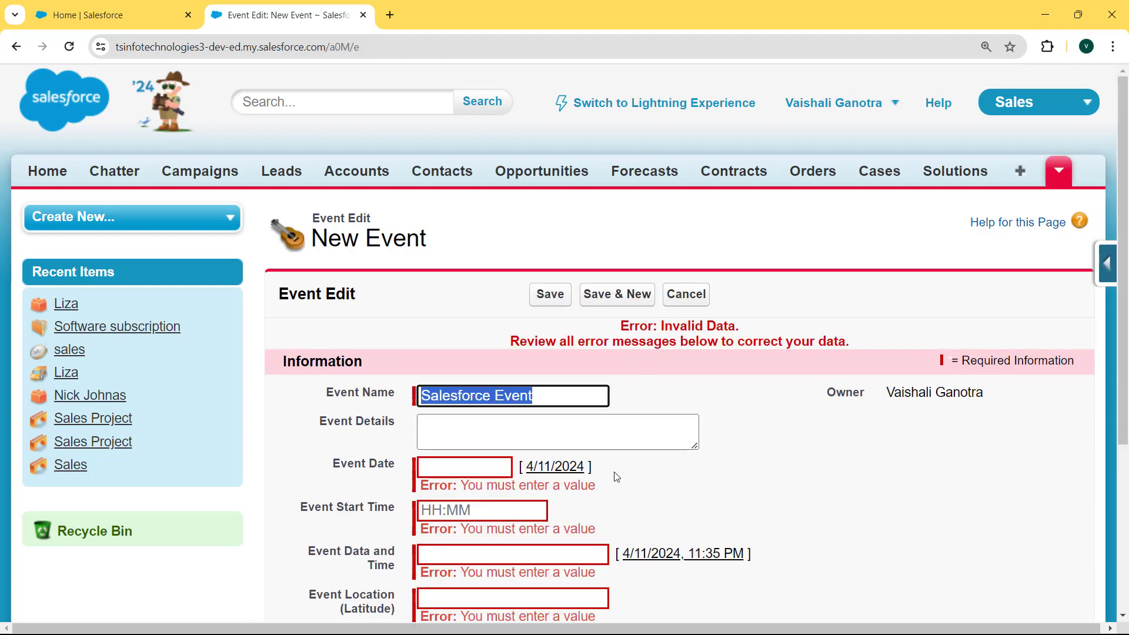
{"action": "left_click_drag", "start_coordinate": [599, 486], "coordinate": [420, 500]}
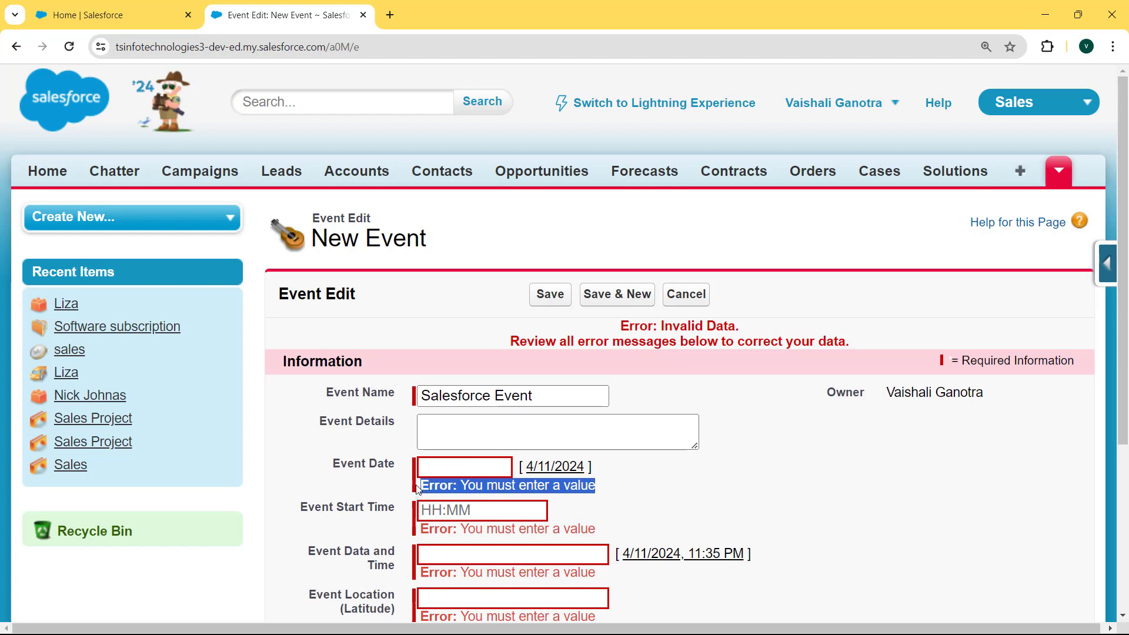
{"action": "left_click", "coordinate": [453, 466]}
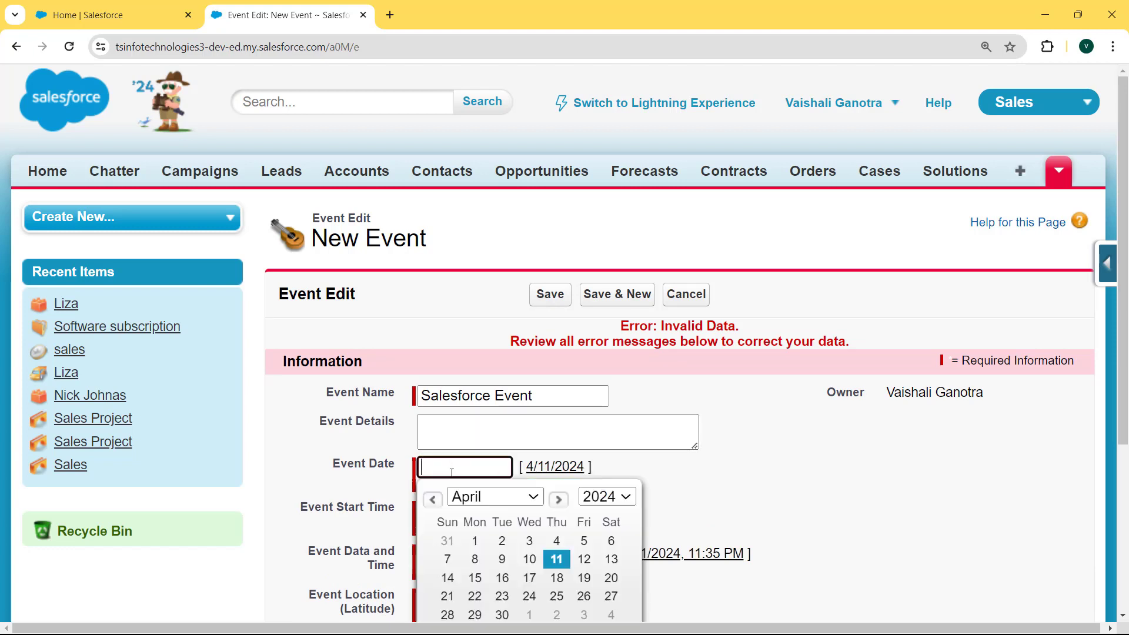
{"action": "left_click", "coordinate": [557, 560]}
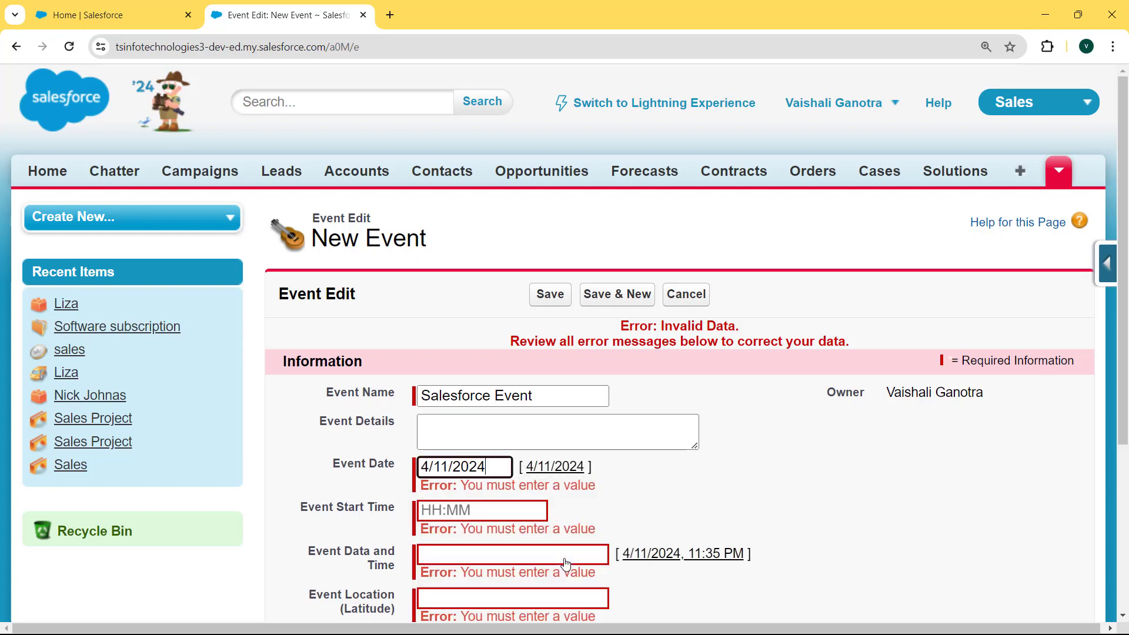
{"action": "left_click", "coordinate": [481, 513]}
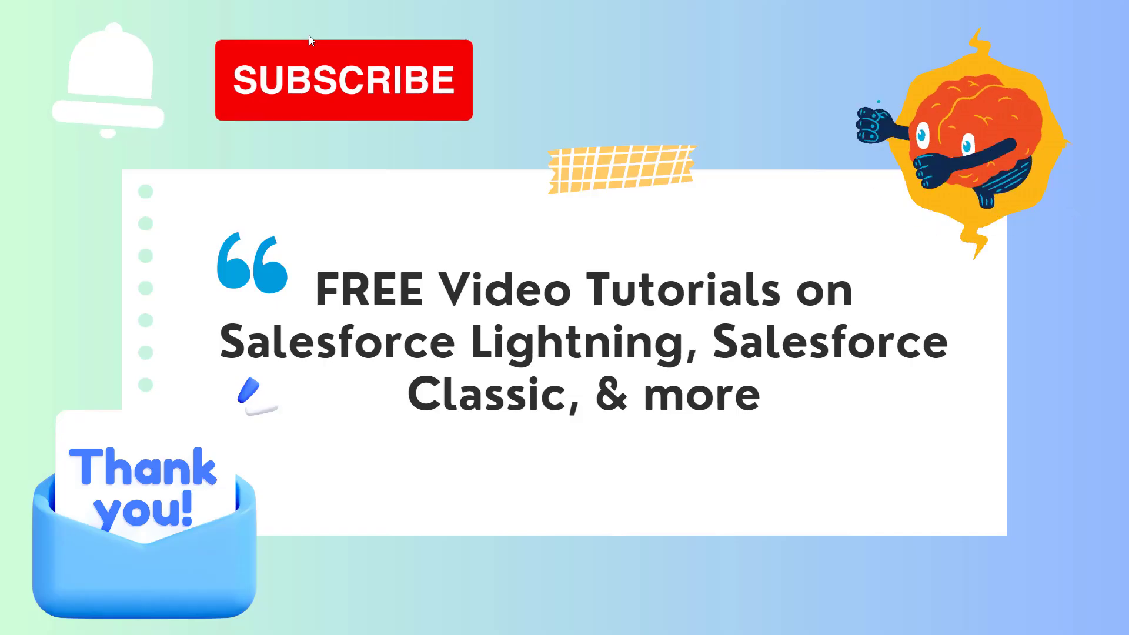